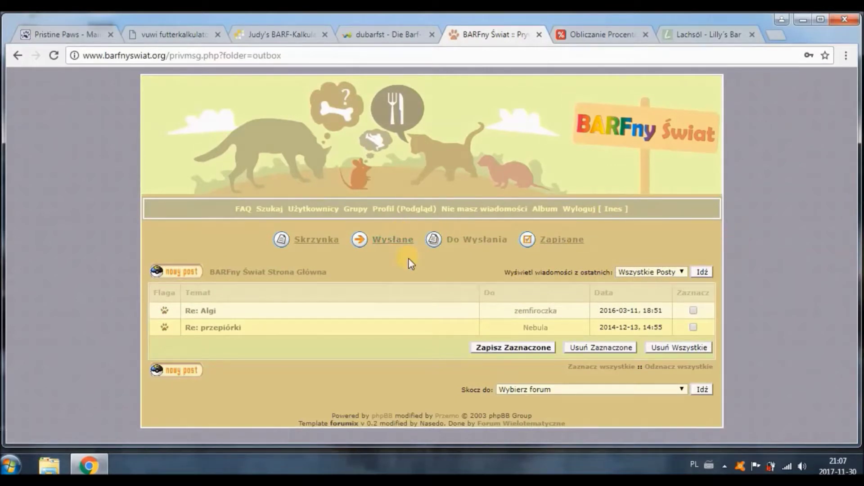
# Go to the forum's main page and open the BARFny kalkulator topic in the BARFny Kalkulator dla kotów section
pyautogui.click(399, 243)
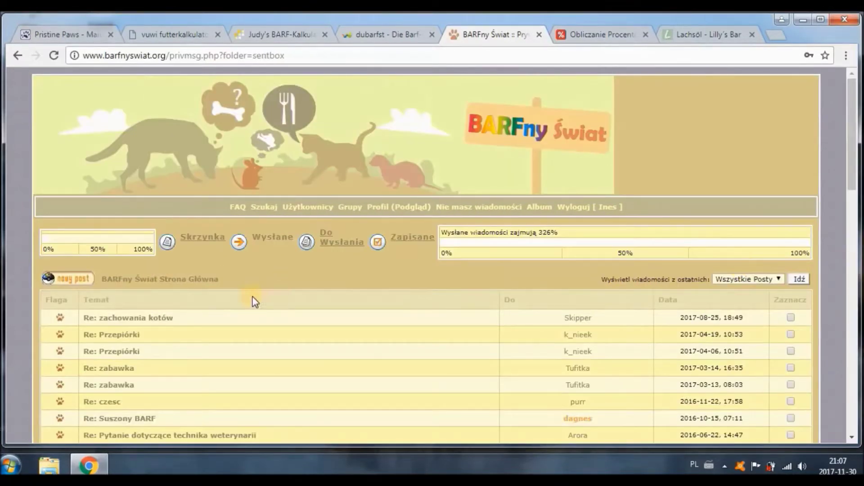
pyautogui.click(194, 281)
pyautogui.scroll(-10, 328, 276)
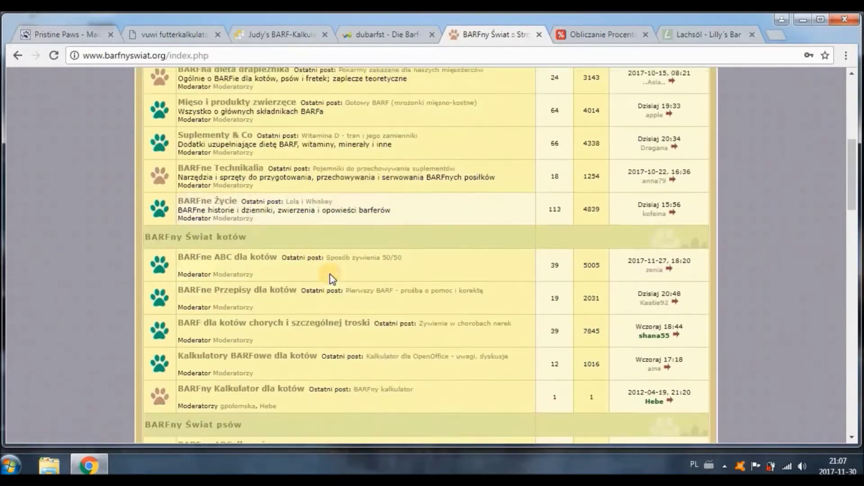
pyautogui.scroll(-3, 331, 276)
pyautogui.scroll(3, 332, 276)
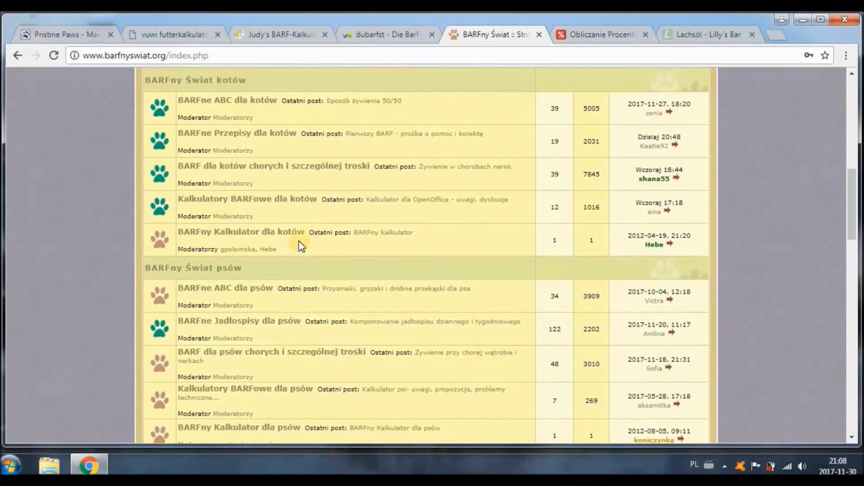
pyautogui.click(281, 240)
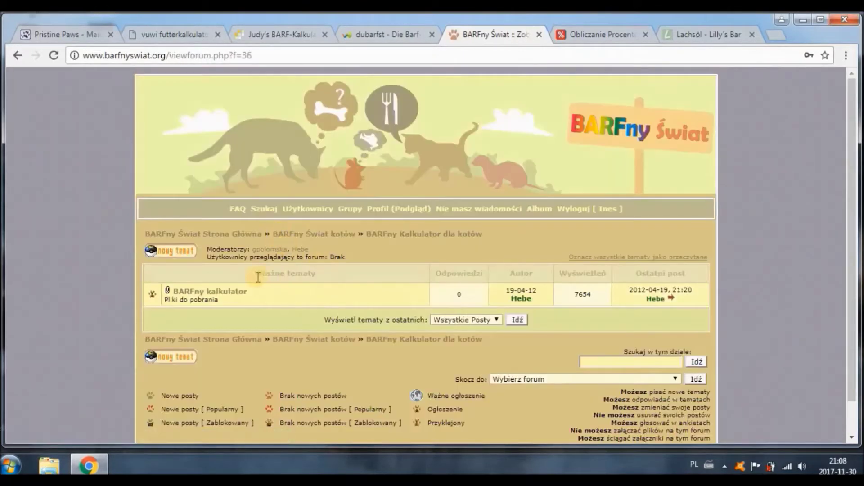
pyautogui.click(229, 292)
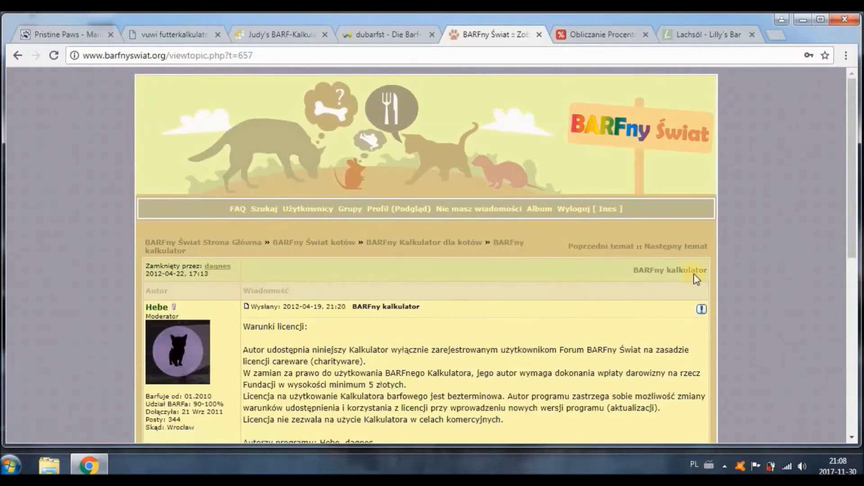
# Download the attachment Kalkulator_BARF_for_Excel_1.9a.zip from the BARFny kalkulator topic
pyautogui.scroll(-4, 764, 262)
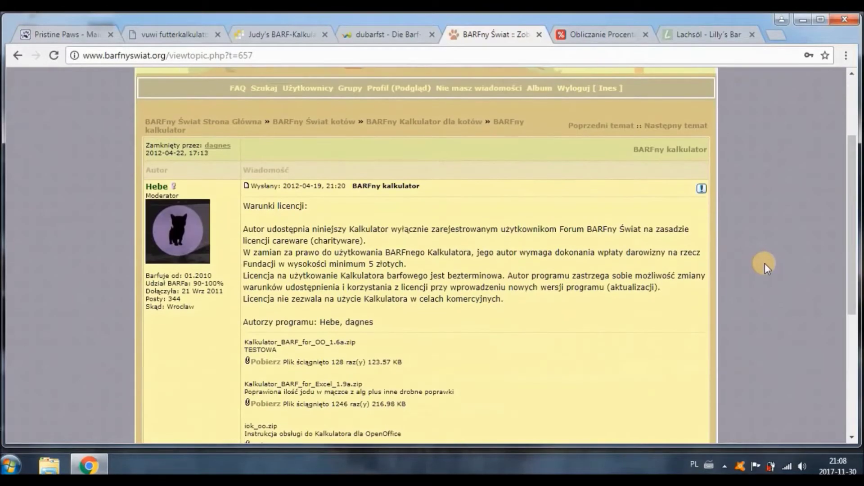
pyautogui.scroll(-2, 765, 263)
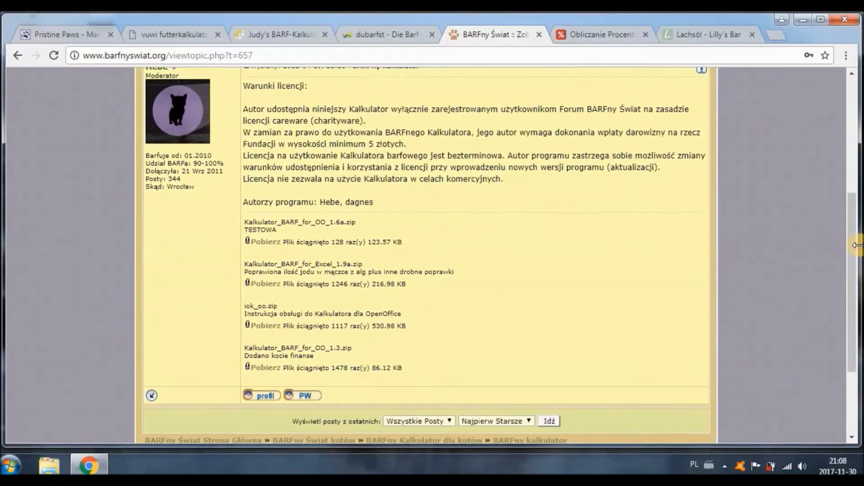
pyautogui.moveTo(855, 252); pyautogui.dragTo(857, 245)
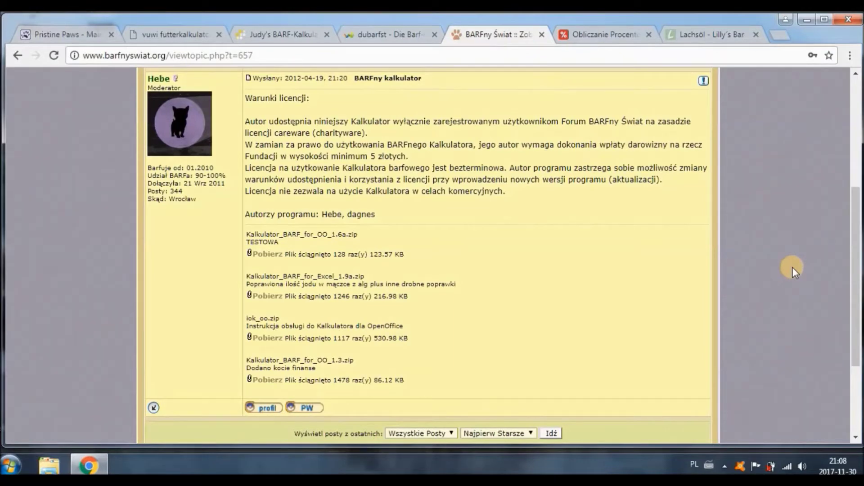
pyautogui.click(267, 300)
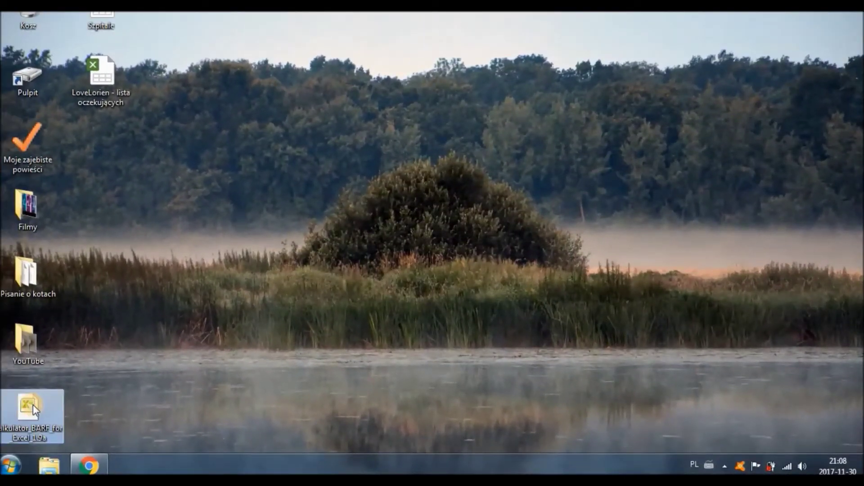
# Open the Excel 1.9a BARF calculator file from the desktop and read through its Instrukcje sheet
pyautogui.doubleClick(33, 404)
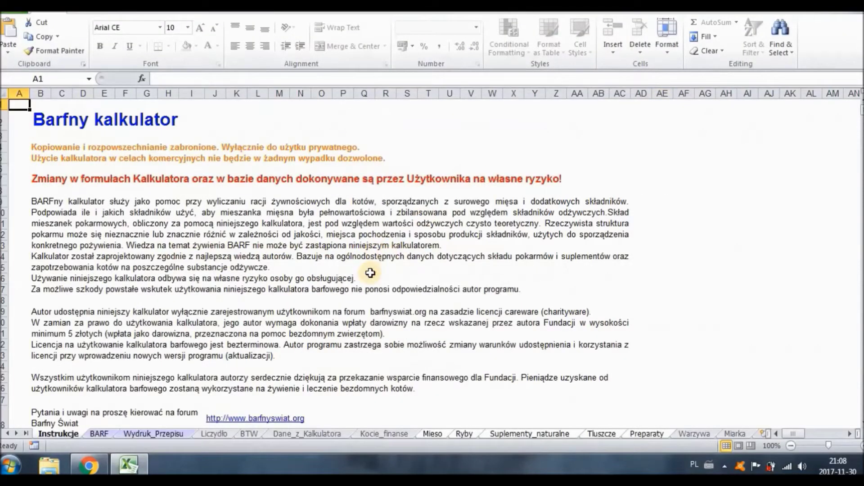
pyautogui.scroll(-1, 811, 223)
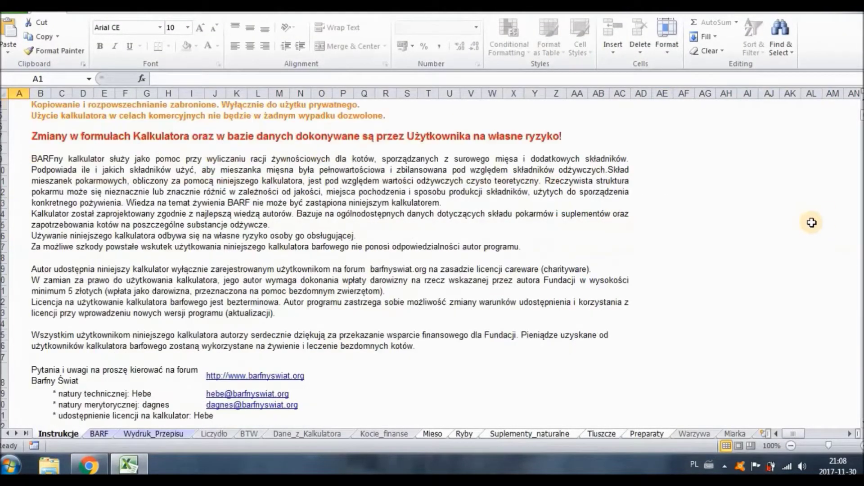
pyautogui.scroll(-6, 811, 222)
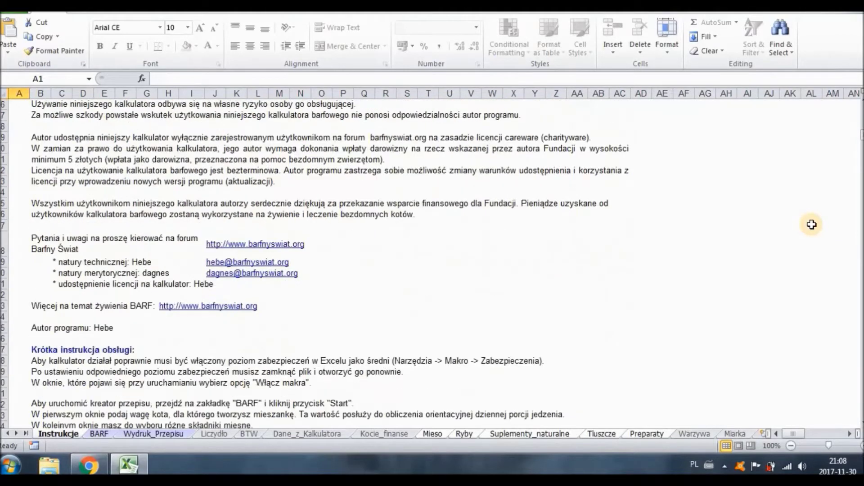
pyautogui.scroll(-5, 812, 224)
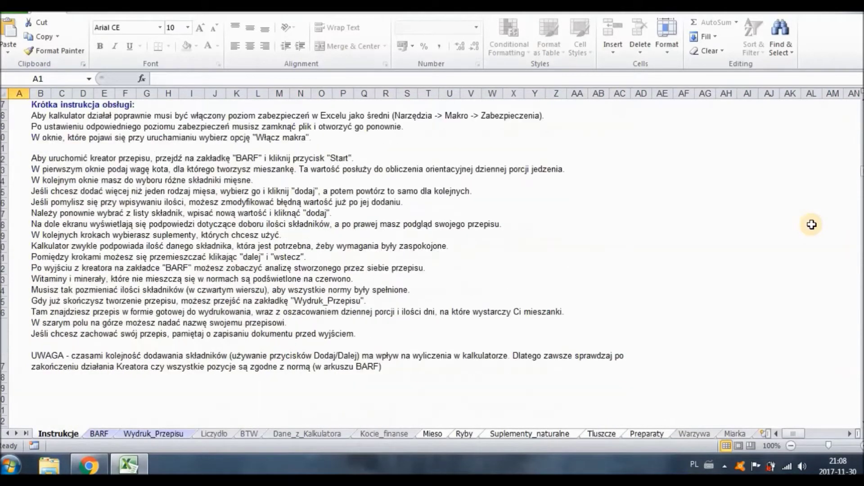
pyautogui.scroll(-1, 811, 224)
pyautogui.scroll(5, 811, 224)
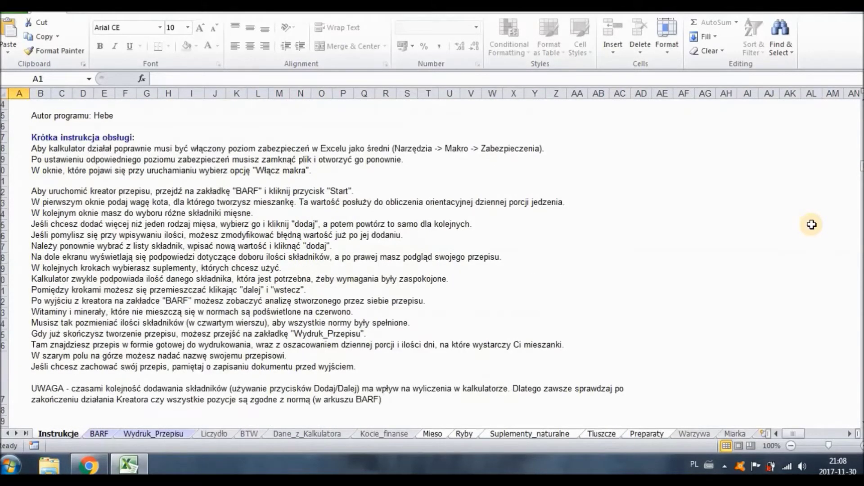
pyautogui.scroll(8, 812, 225)
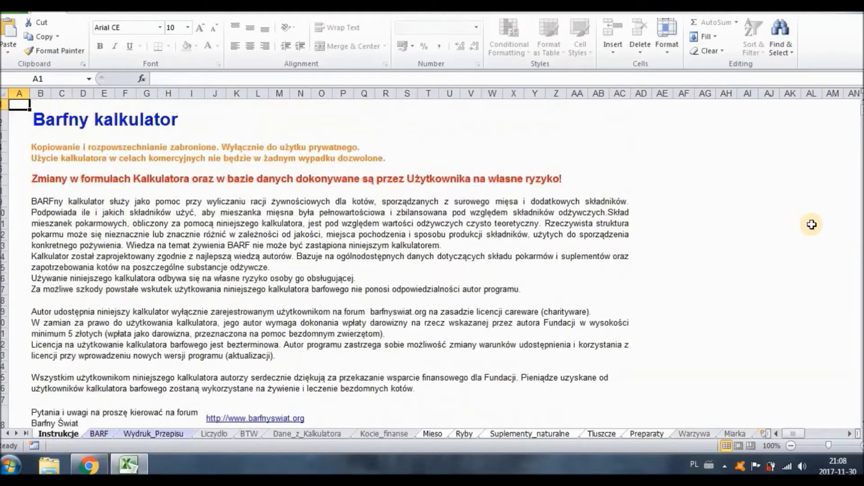
# Look over the nutrient norms on the BARF sheet, then open the recipe Kreator and close it without entering data
pyautogui.click(101, 432)
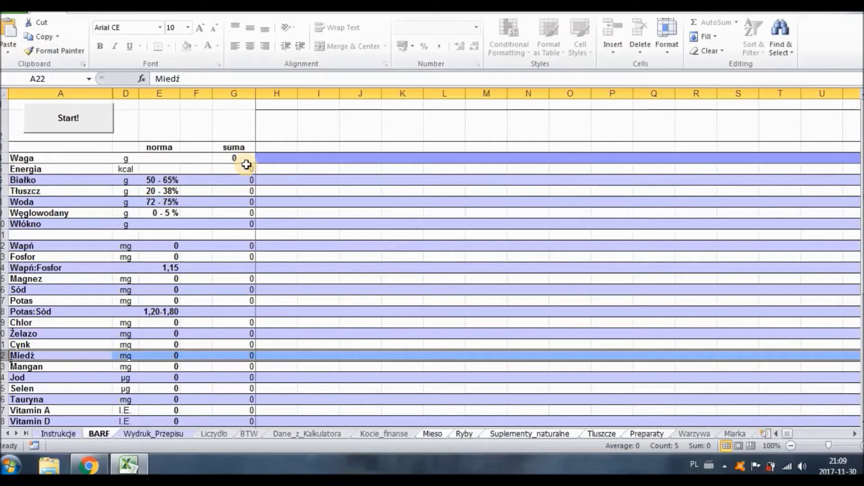
pyautogui.scroll(-4, 332, 166)
pyautogui.scroll(4, 329, 202)
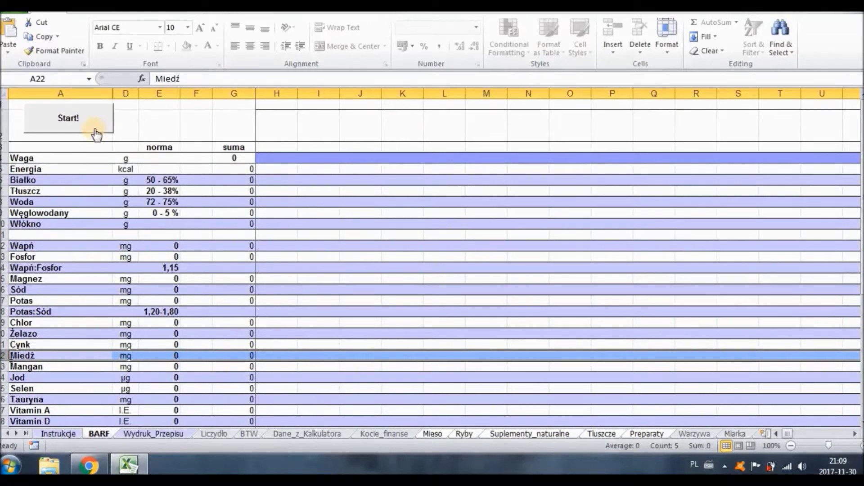
pyautogui.click(94, 130)
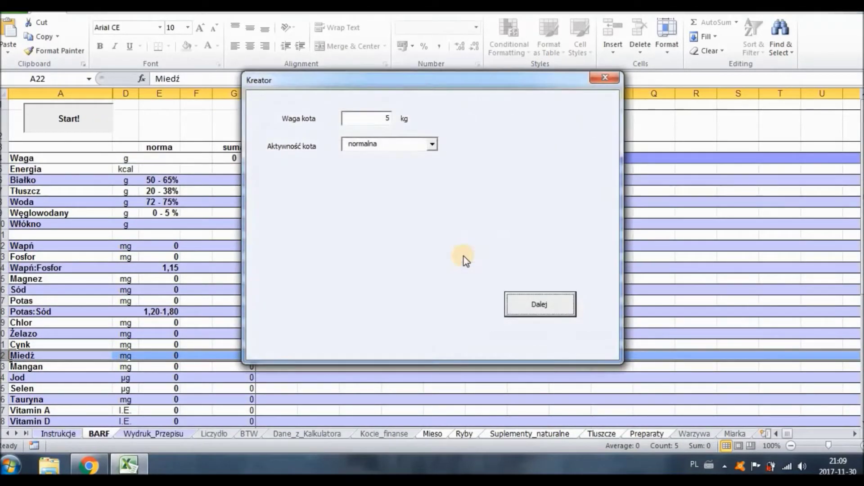
pyautogui.click(604, 78)
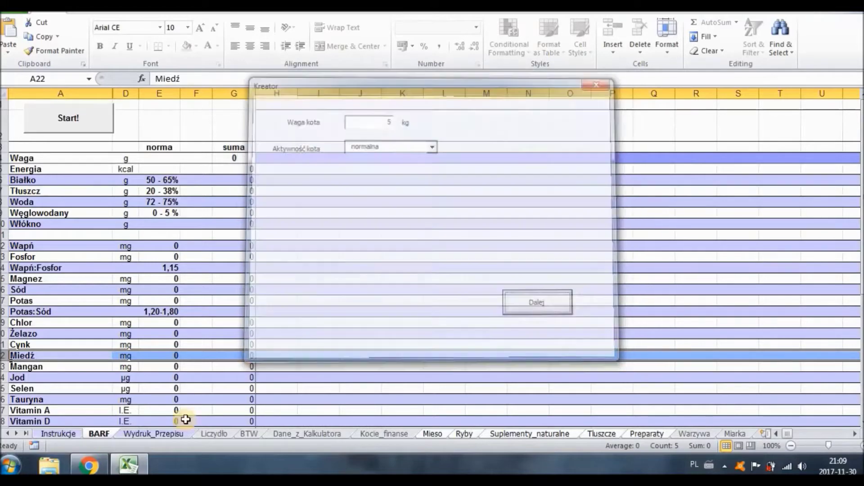
# View the Wydruk_Przepisu, Liczydło, BTW, Dane_z_Kalkulatora and Kocie_finanse sheets one after another
pyautogui.click(169, 433)
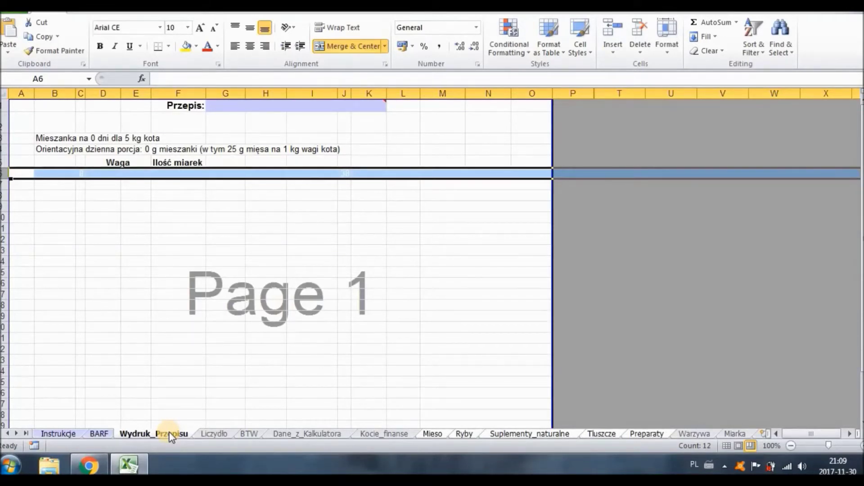
pyautogui.click(215, 434)
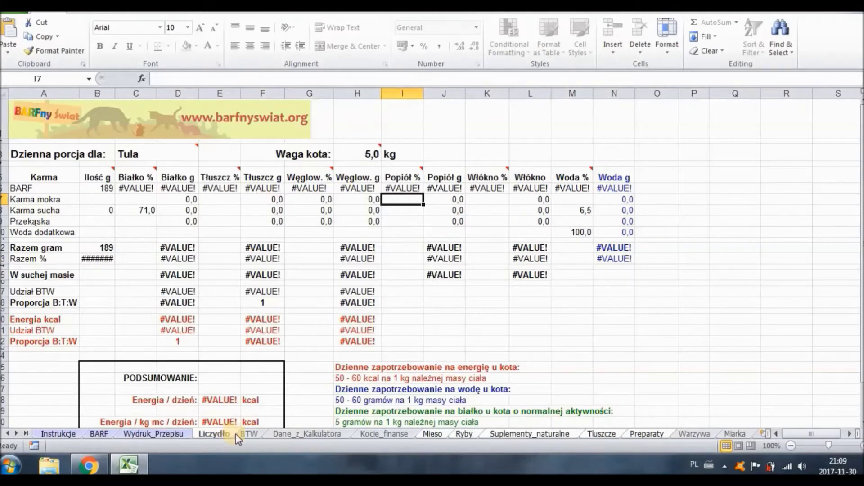
pyautogui.click(247, 433)
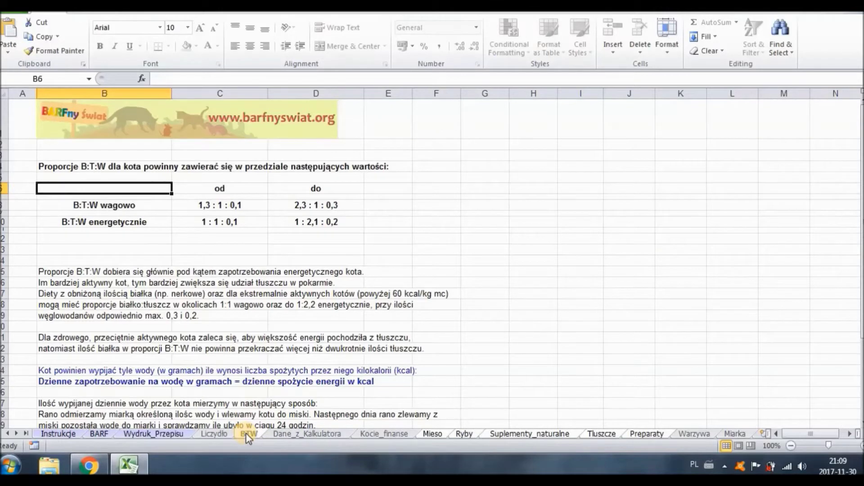
pyautogui.click(283, 433)
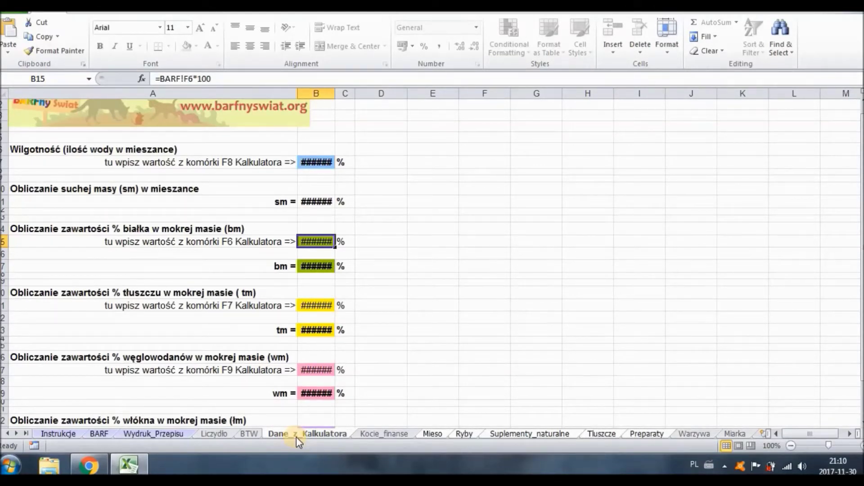
pyautogui.click(402, 433)
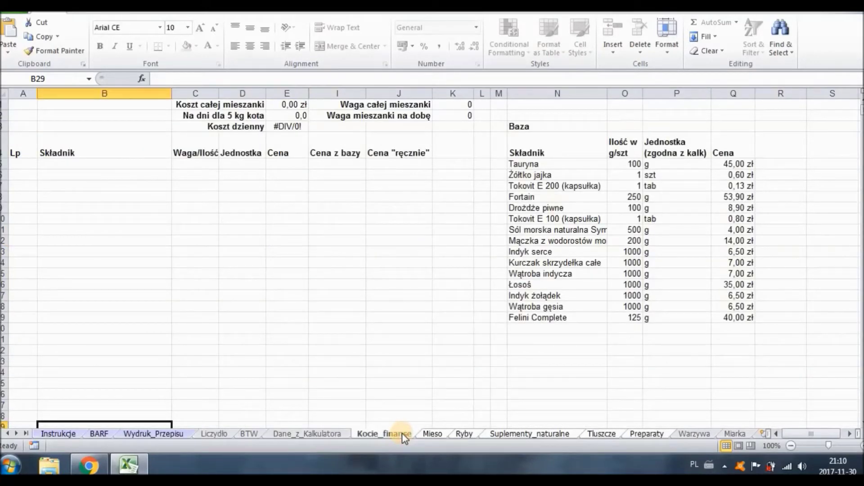
# Open the Mieso sheet and examine its data source column A and ingredient category column B through the meat list
pyautogui.click(433, 433)
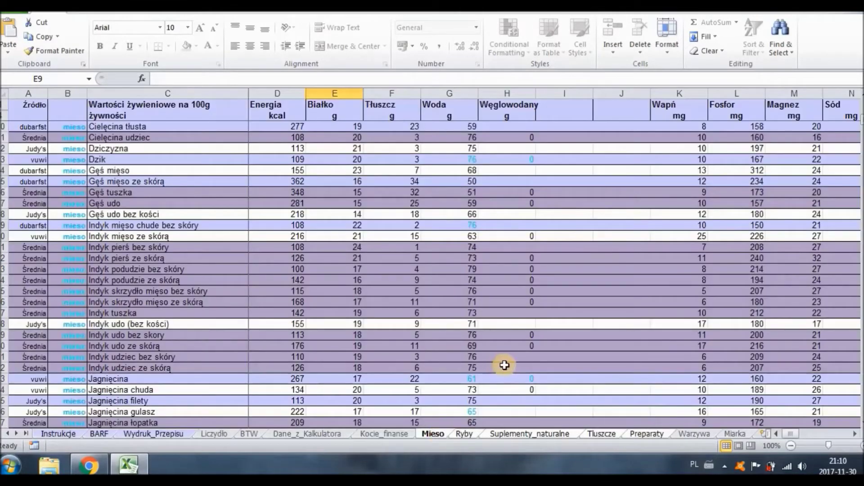
pyautogui.scroll(7, 504, 365)
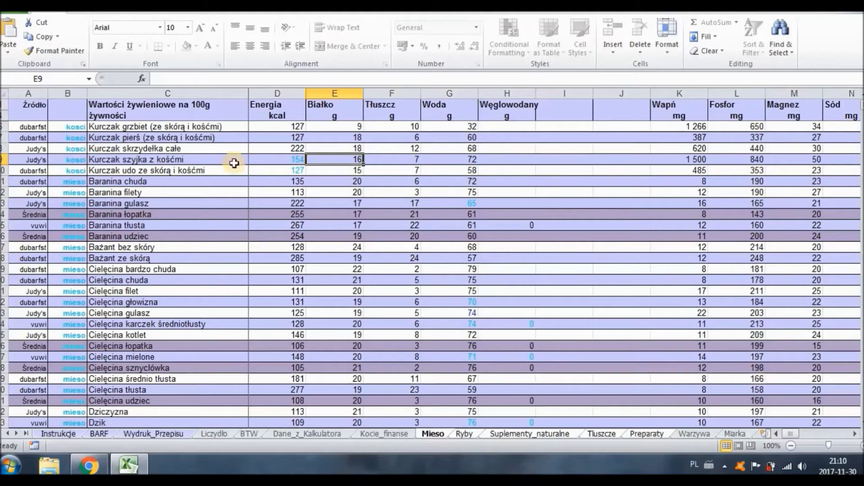
pyautogui.click(29, 93)
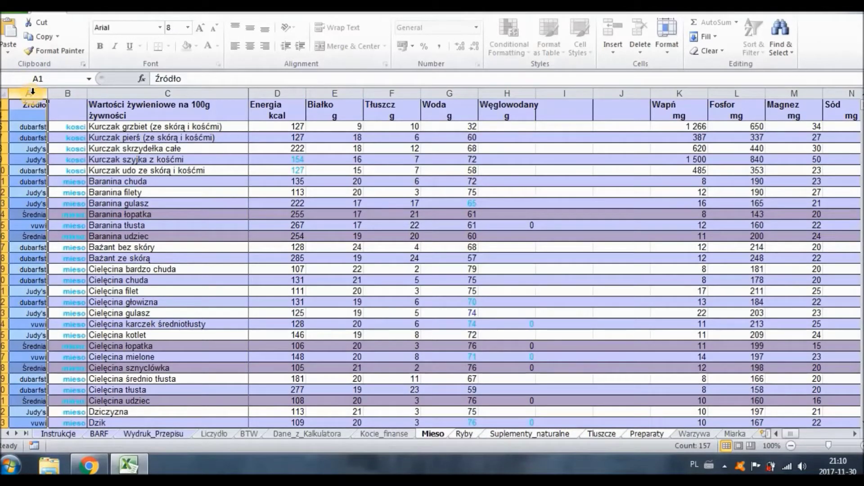
pyautogui.click(81, 92)
pyautogui.click(81, 92)
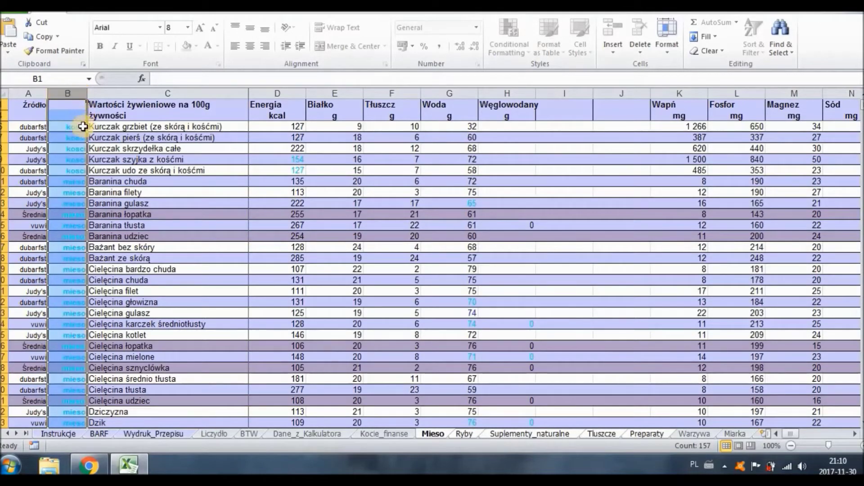
pyautogui.scroll(-15, 126, 172)
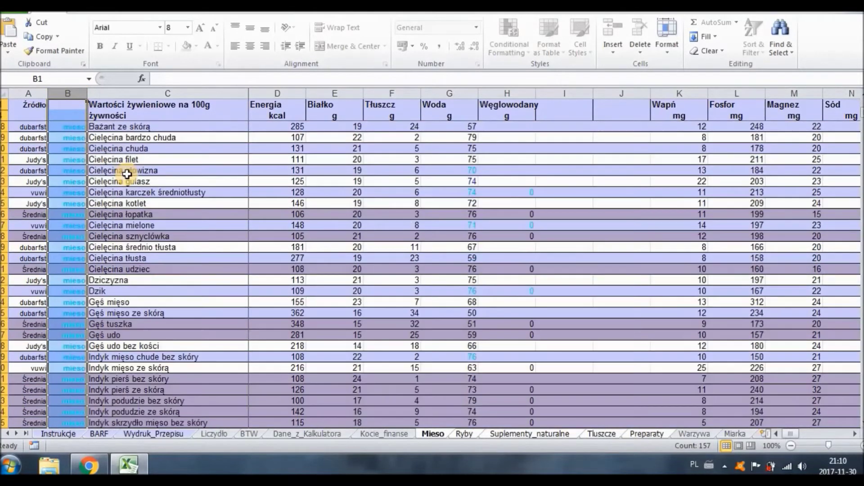
pyautogui.scroll(-20, 127, 174)
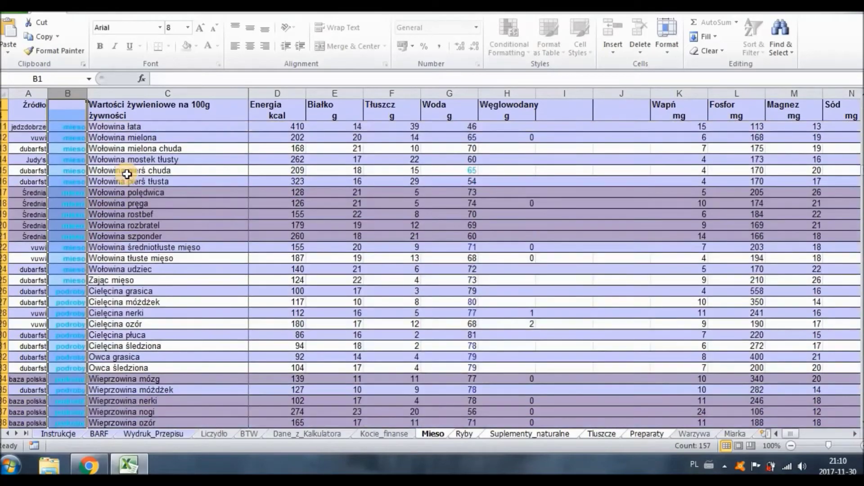
pyautogui.scroll(20, 155, 213)
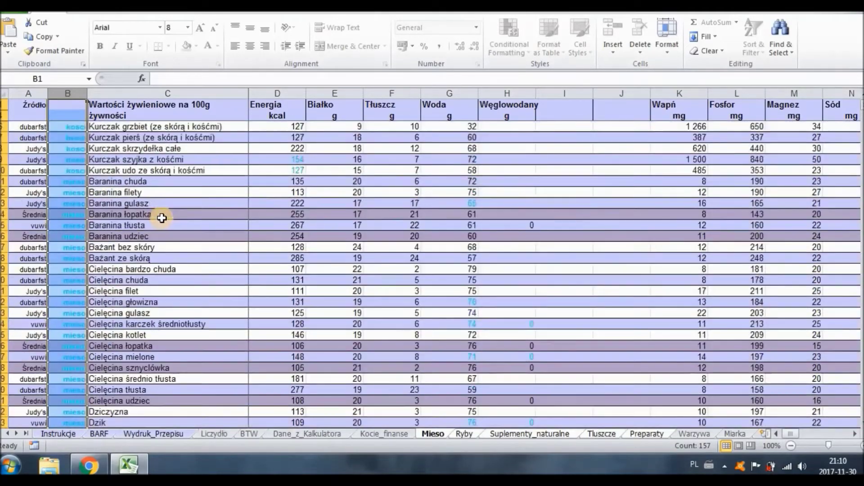
# Examine the ingredient name column and the nutrient columns up to the Tłuszcz column on the Mieso sheet
pyautogui.click(164, 94)
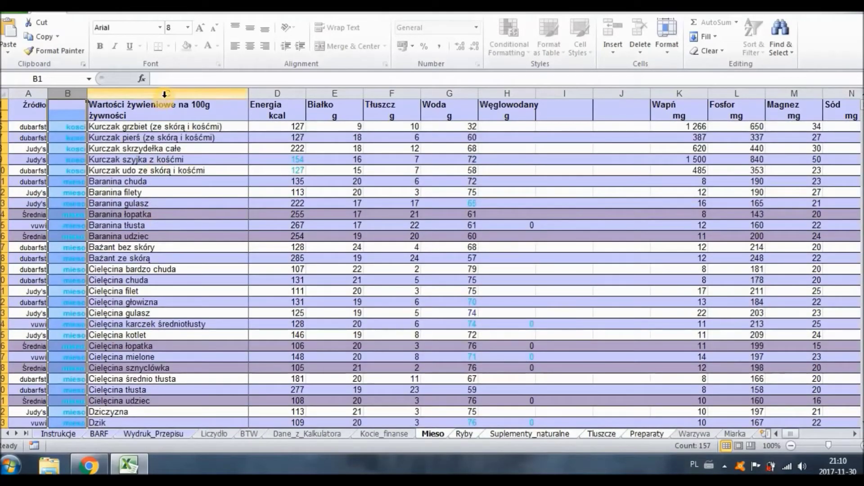
pyautogui.hotkey('ctrl', 'shift', 'Right')
pyautogui.click(275, 114)
pyautogui.hscroll(-12, 275, 113)
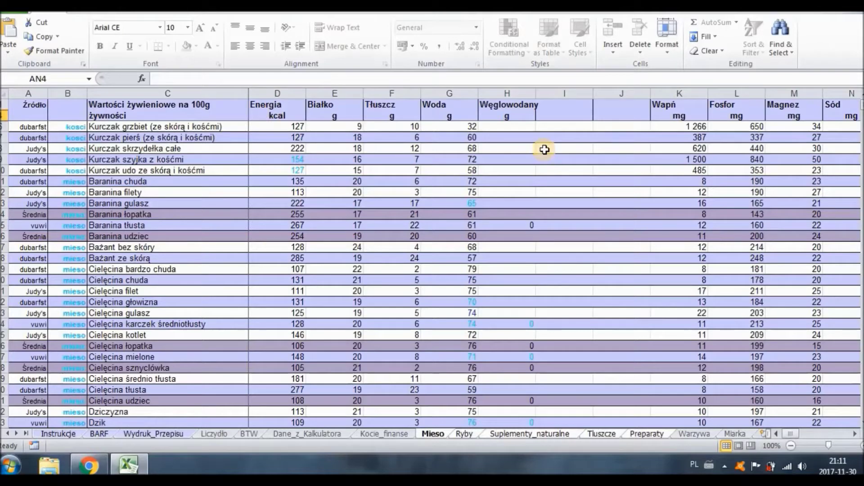
pyautogui.click(396, 106)
pyautogui.click(401, 93)
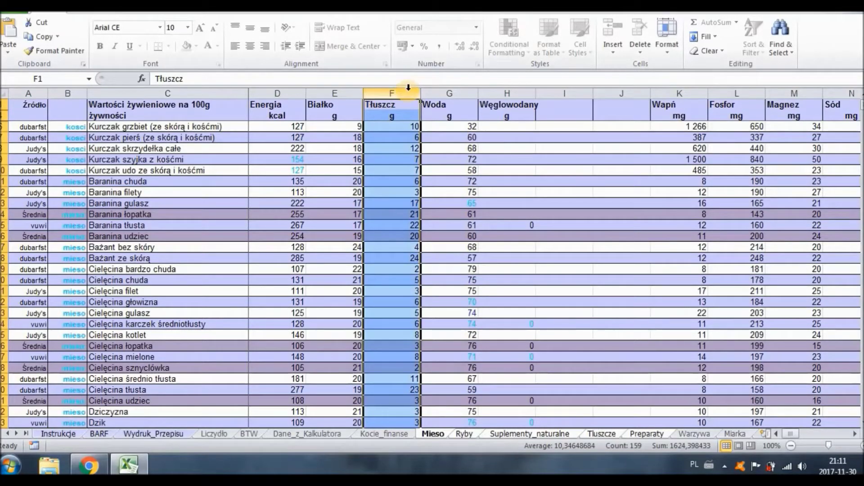
# Examine the Miedź column down through the meat, offal and heart rows, checking the Gęś serce value
pyautogui.moveTo(853, 435); pyautogui.dragTo(853, 436)
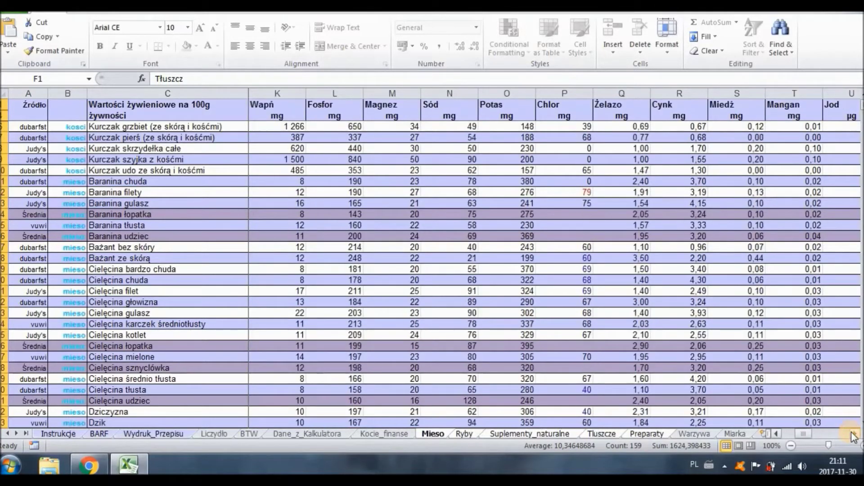
pyautogui.click(731, 94)
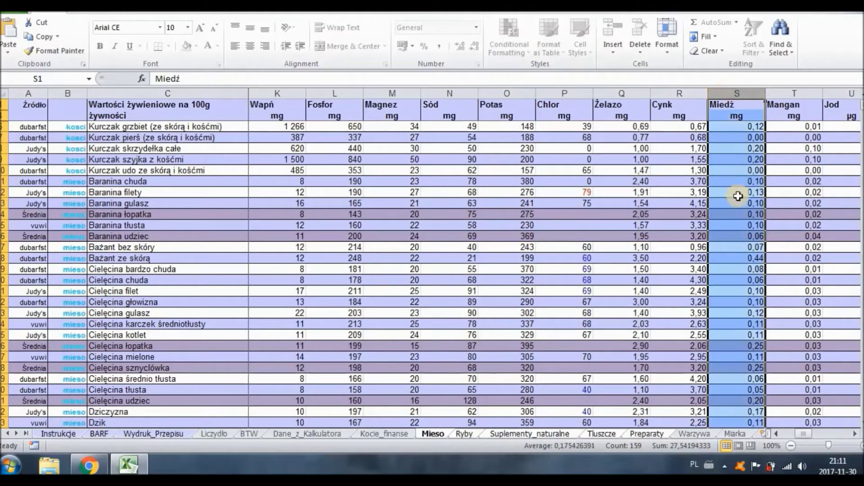
pyautogui.scroll(-10, 738, 196)
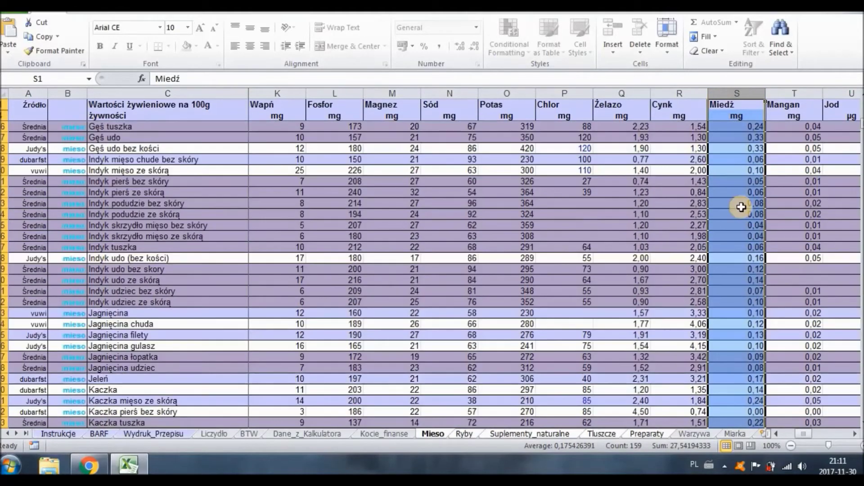
pyautogui.scroll(-20, 741, 207)
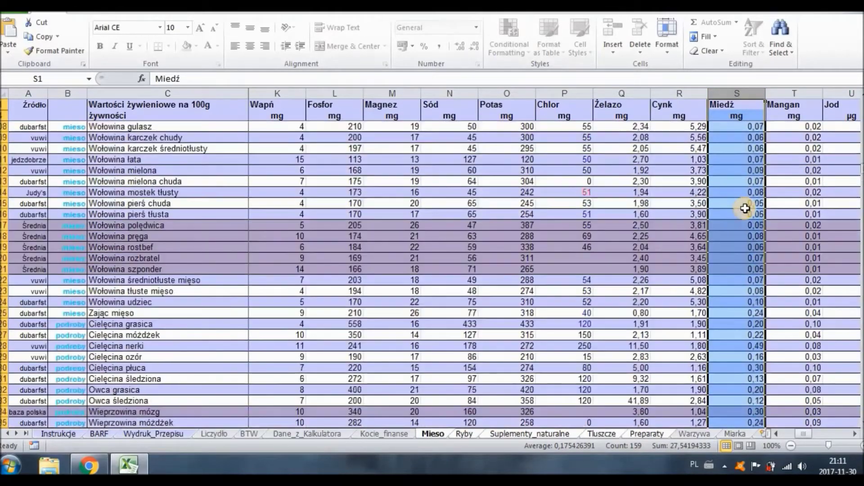
pyautogui.scroll(-6, 745, 208)
pyautogui.click(4, 368)
pyautogui.click(745, 368)
# Examine the Vitamin B7 column for the offal rows, checking the Wołowina nerki and Cielęcina nerki values
pyautogui.click(855, 433)
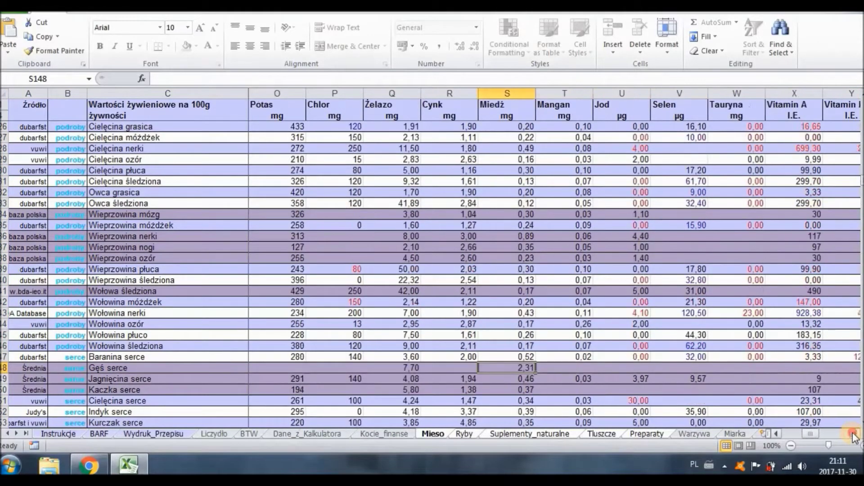
pyautogui.hscroll(10, 852, 434)
pyautogui.click(737, 93)
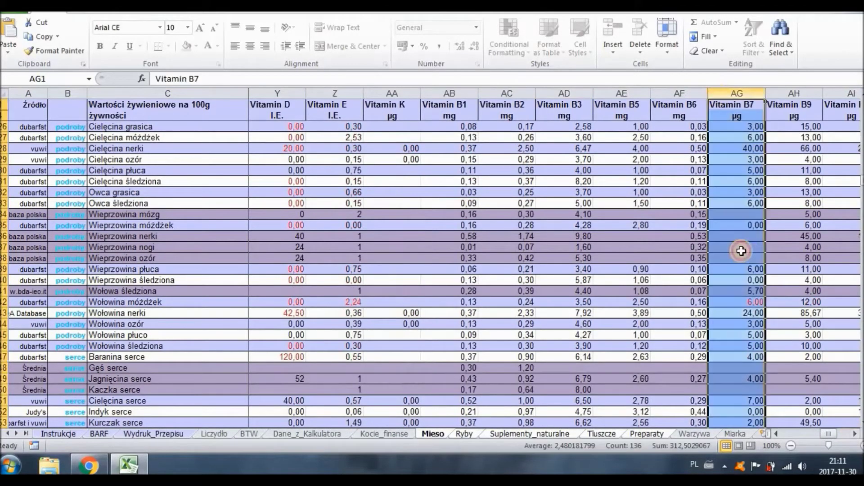
pyautogui.scroll(-5, 752, 265)
pyautogui.scroll(2, 752, 270)
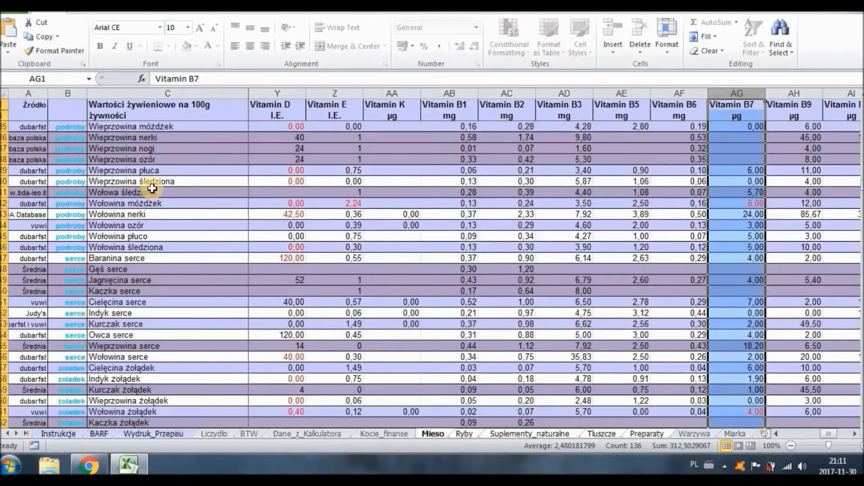
pyautogui.click(2, 212)
pyautogui.click(751, 215)
pyautogui.press('Up')
pyautogui.press('Up')
pyautogui.press('Up')
pyautogui.press('Up')
pyautogui.press('Up')
pyautogui.press('Up')
pyautogui.press('Up')
pyautogui.press('Up')
pyautogui.press('Up')
pyautogui.press('Up')
pyautogui.press('Up')
pyautogui.press('Up')
pyautogui.press('Up')
pyautogui.press('Up')
pyautogui.press('Up')
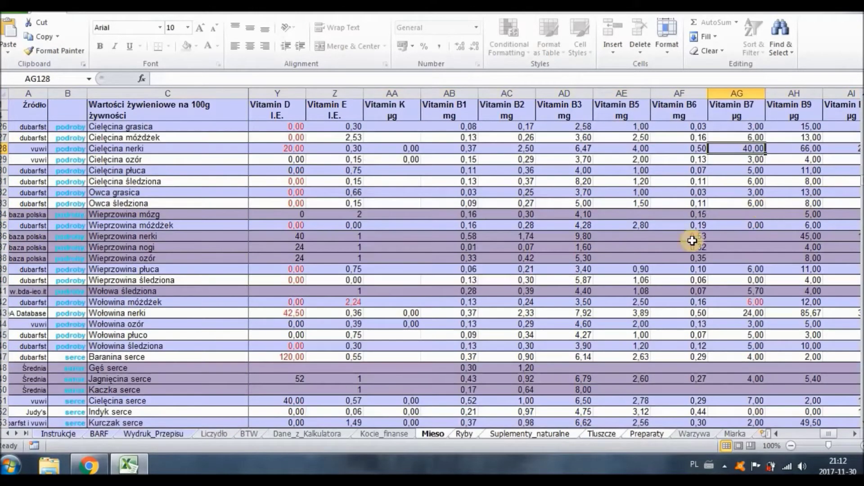
# View the Ryby sheet and examine the category column B on the Suplementy_naturalne sheet
pyautogui.click(467, 433)
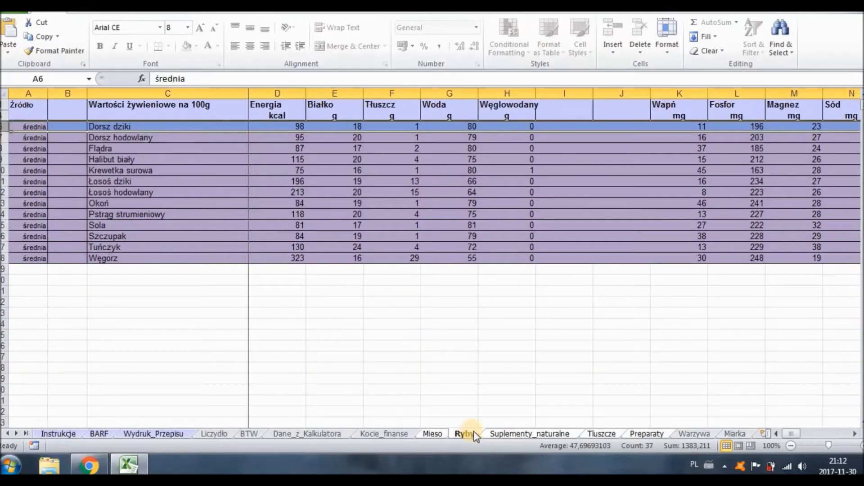
pyautogui.click(503, 435)
pyautogui.scroll(7, 578, 396)
pyautogui.scroll(4, 577, 396)
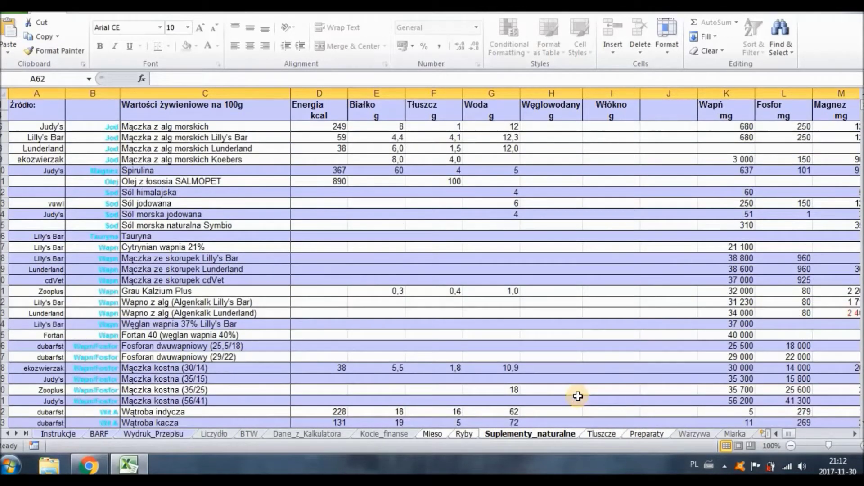
pyautogui.click(102, 91)
pyautogui.click(206, 125)
pyautogui.press('Left')
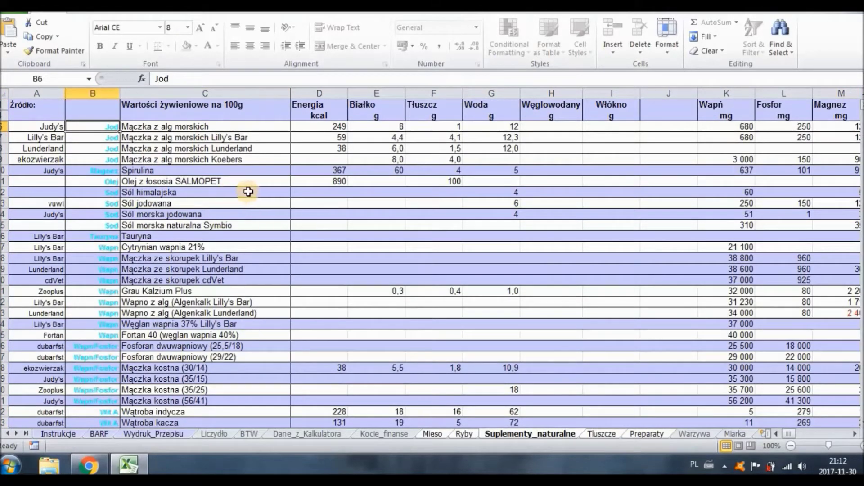
# Read through the natural supplements list, checking the Wit A liver rows, Mączka z kryla and Osocze z krwi
pyautogui.scroll(-4, 248, 191)
pyautogui.scroll(-3, 248, 190)
pyautogui.moveTo(201, 192); pyautogui.dragTo(212, 263)
pyautogui.moveTo(110, 204); pyautogui.dragTo(116, 259)
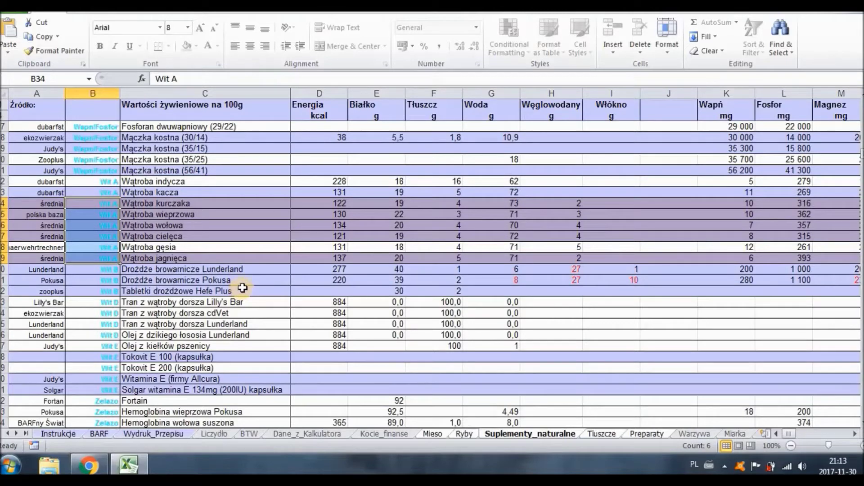
pyautogui.scroll(7, 295, 308)
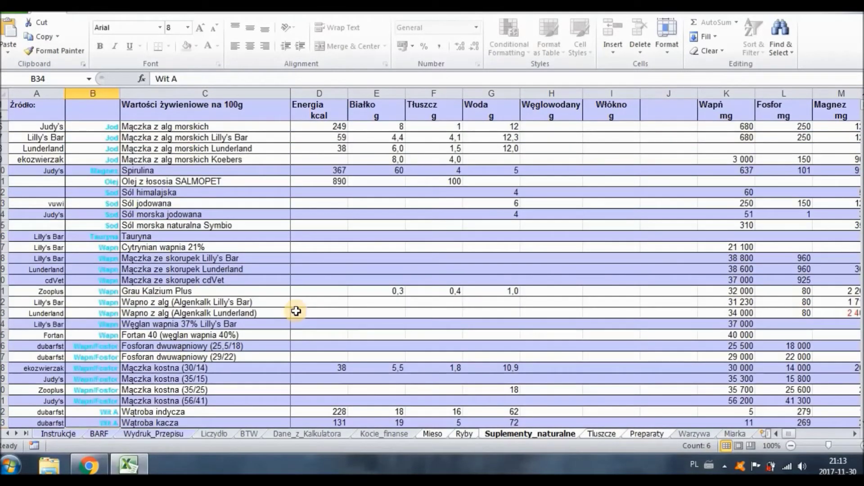
pyautogui.scroll(-11, 296, 311)
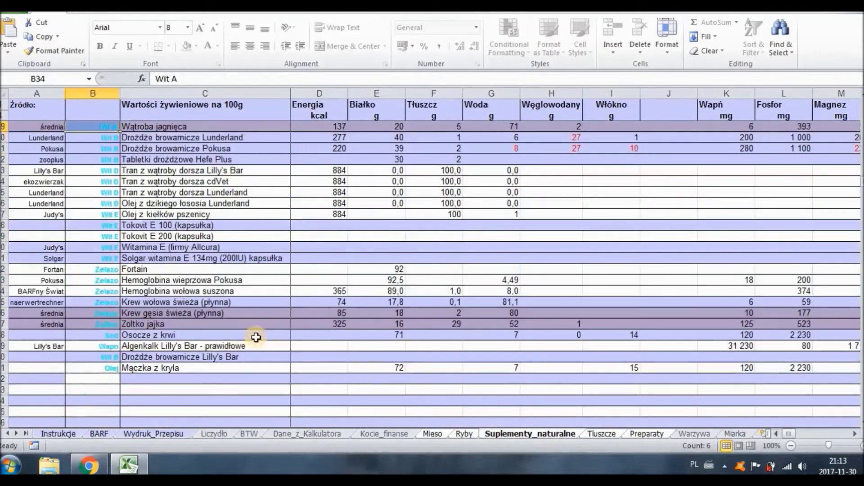
pyautogui.click(174, 367)
pyautogui.click(180, 335)
pyautogui.scroll(11, 458, 346)
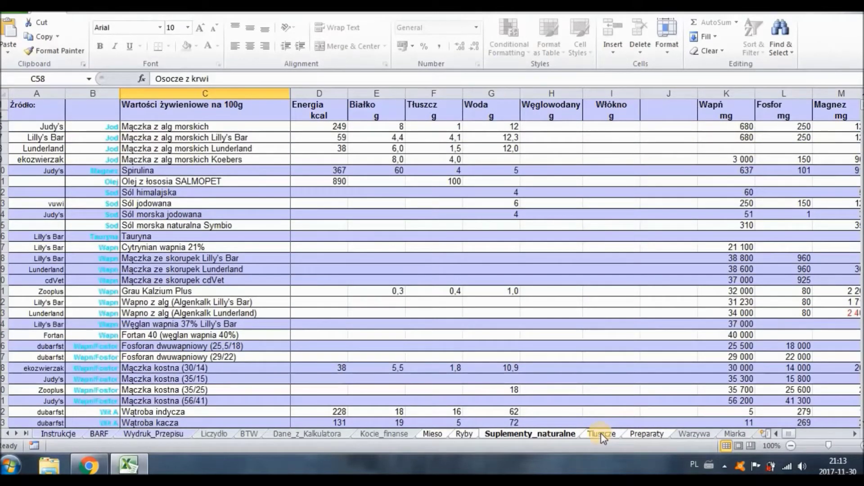
# View the Tłuszcze sheet with its Białko column, followed by the Preparaty, Warzywa and Miarka sheets
pyautogui.click(601, 434)
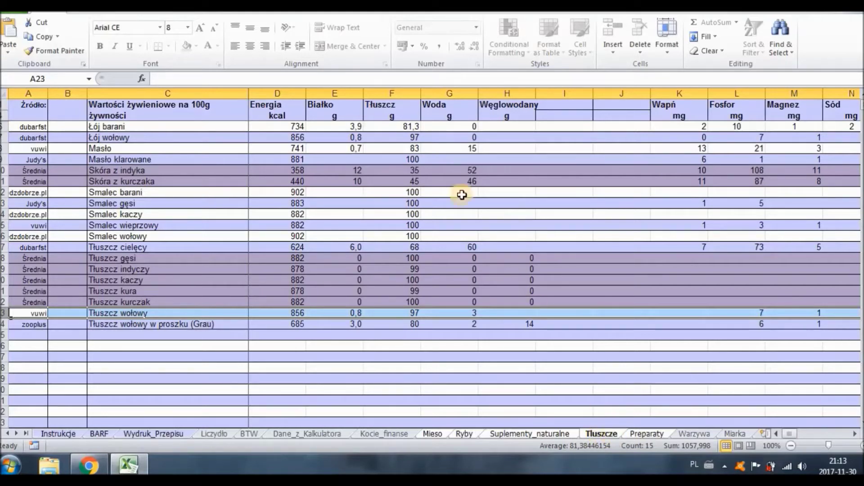
pyautogui.click(342, 94)
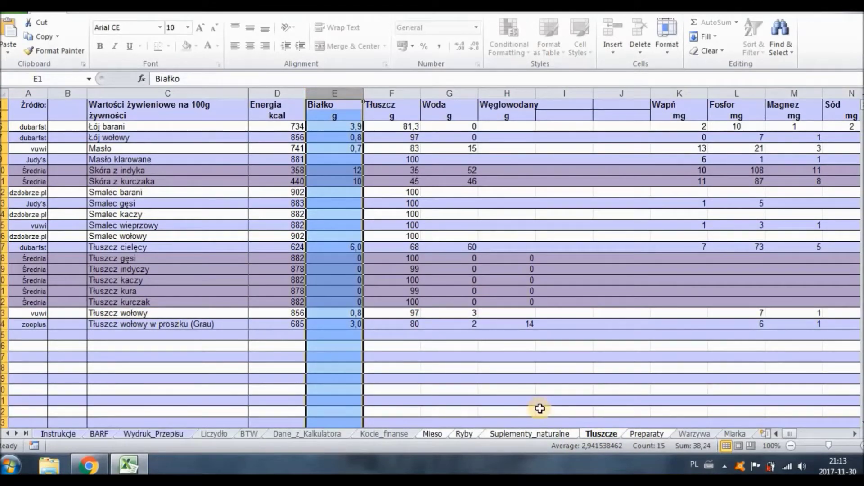
pyautogui.click(644, 433)
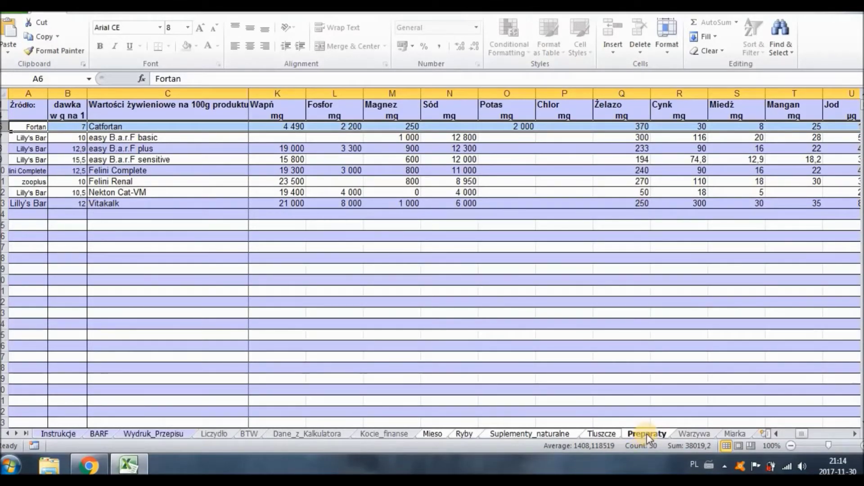
pyautogui.click(695, 432)
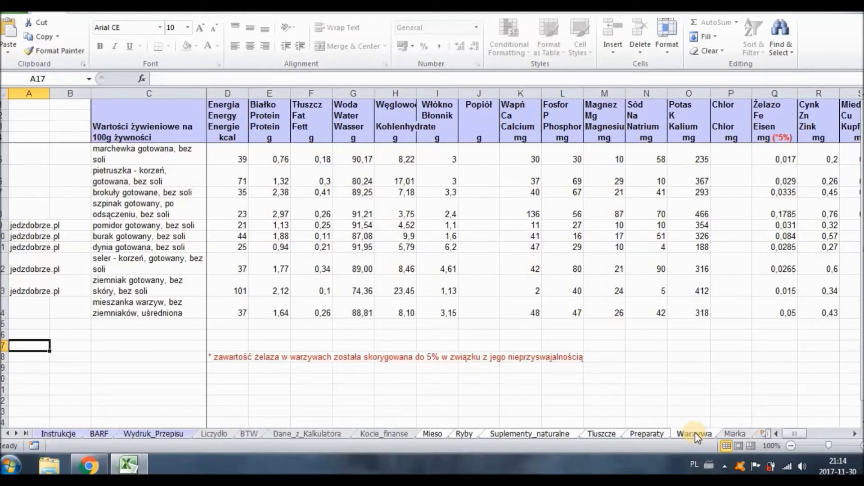
pyautogui.click(736, 434)
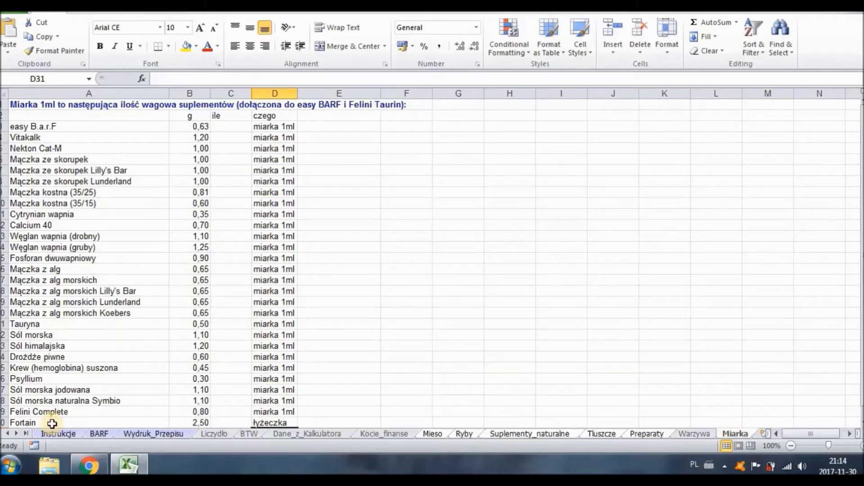
# Start the recipe Kreator from the BARF sheet and proceed with a cat weight of 5 kg and normalna activity
pyautogui.click(99, 433)
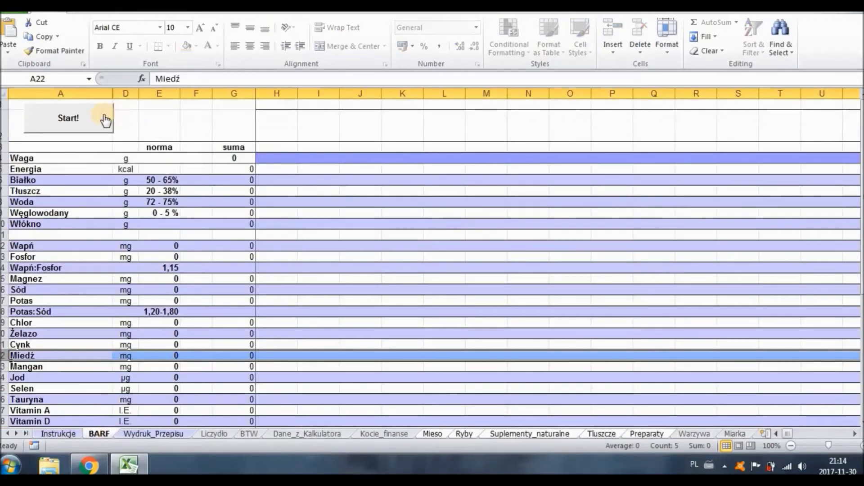
pyautogui.click(105, 120)
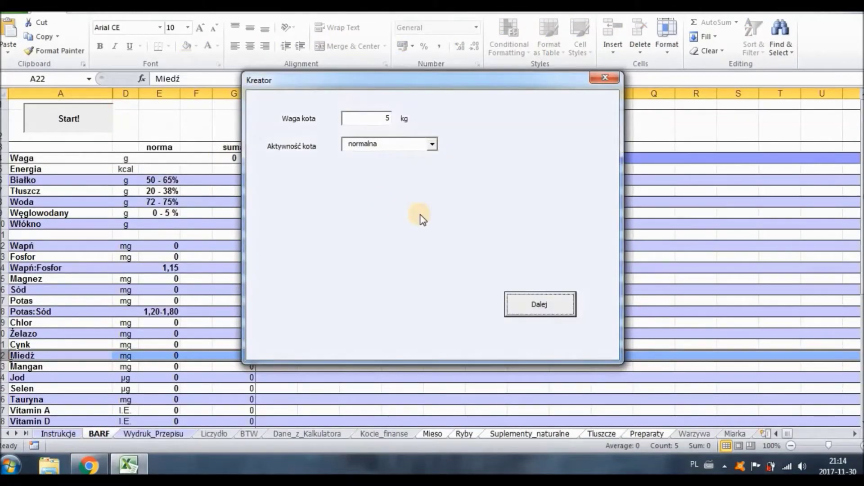
pyautogui.moveTo(369, 85); pyautogui.dragTo(411, 144)
pyautogui.click(395, 157)
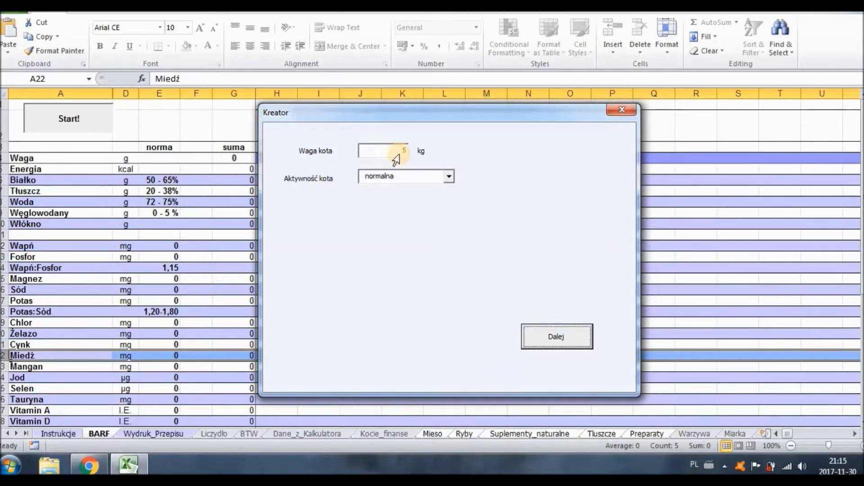
pyautogui.click(449, 178)
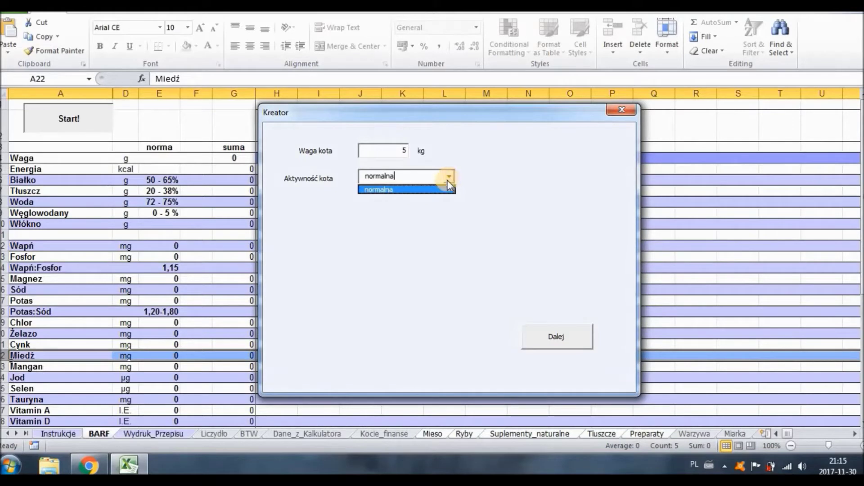
pyautogui.click(446, 193)
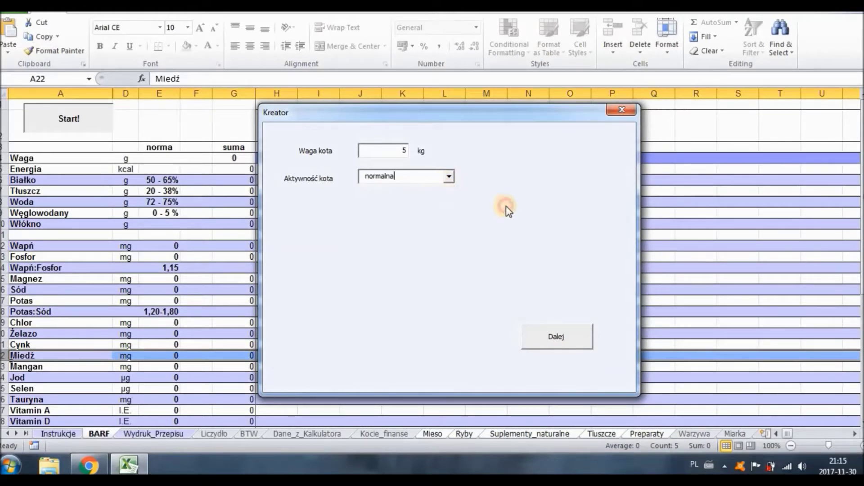
pyautogui.click(575, 335)
# Add 1000 g of Indyk udziec ze skórą as meat to the recipe, with the Kreator placed beside the nutrient norms
pyautogui.moveTo(285, 41); pyautogui.dragTo(412, 61)
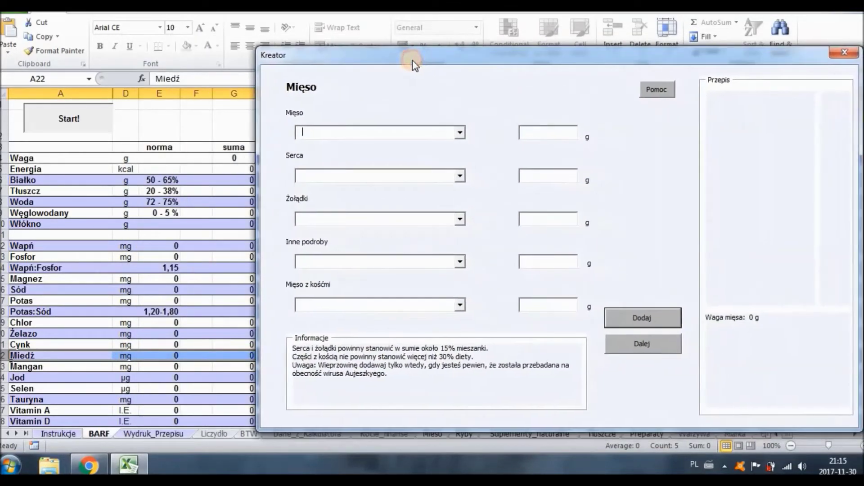
pyautogui.moveTo(393, 57); pyautogui.dragTo(394, 57)
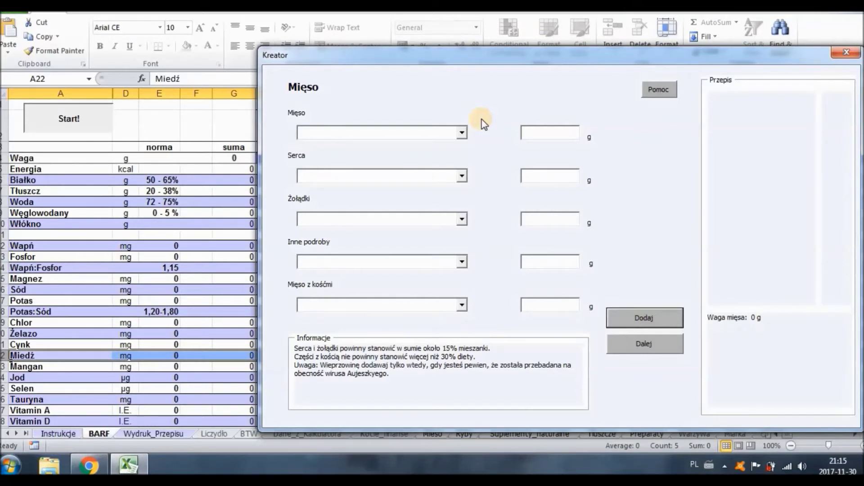
pyautogui.click(461, 132)
pyautogui.scroll(-10, 459, 171)
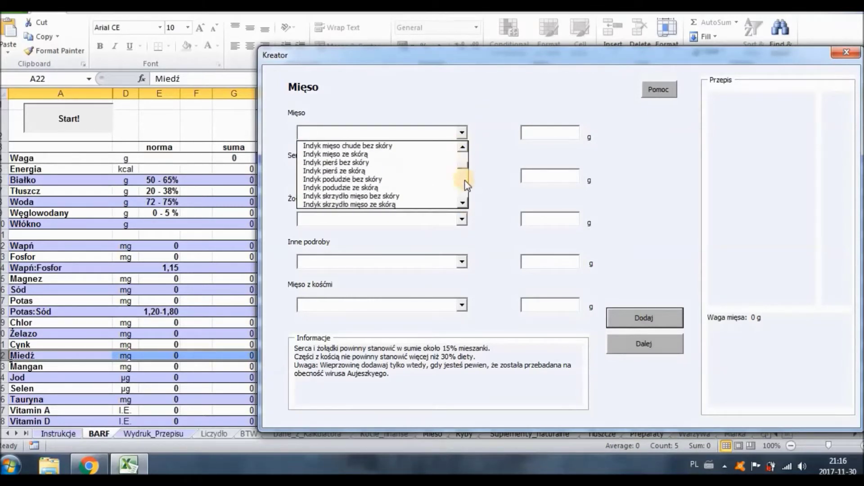
pyautogui.scroll(-3, 465, 175)
pyautogui.click(423, 197)
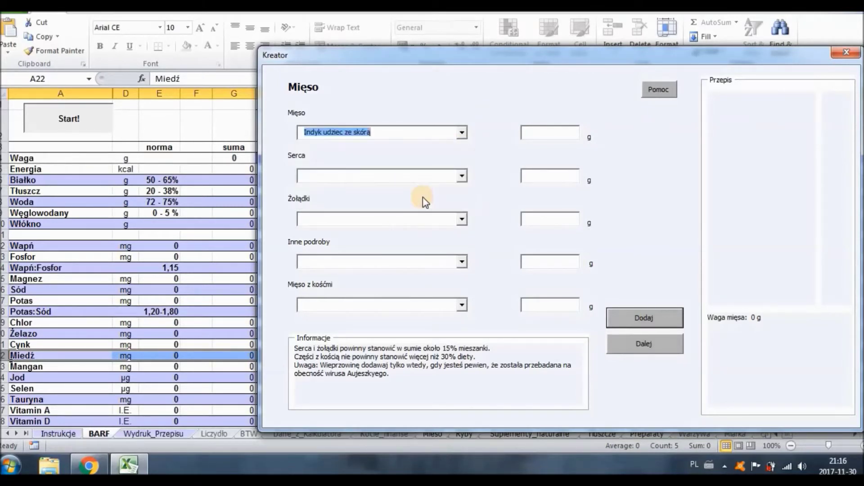
pyautogui.click(544, 136)
pyautogui.write('1000')
pyautogui.click(631, 315)
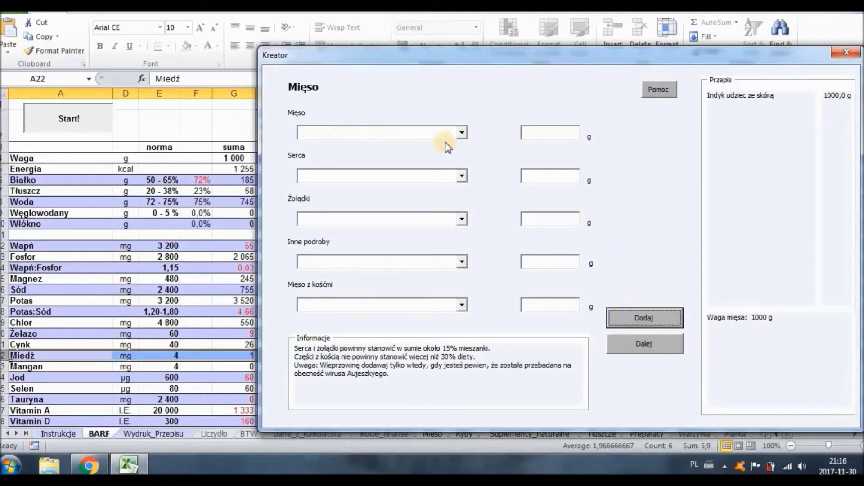
# Add 1000 g of Kurczak udo bez kości ze skórą as the second meat in the recipe
pyautogui.click(461, 132)
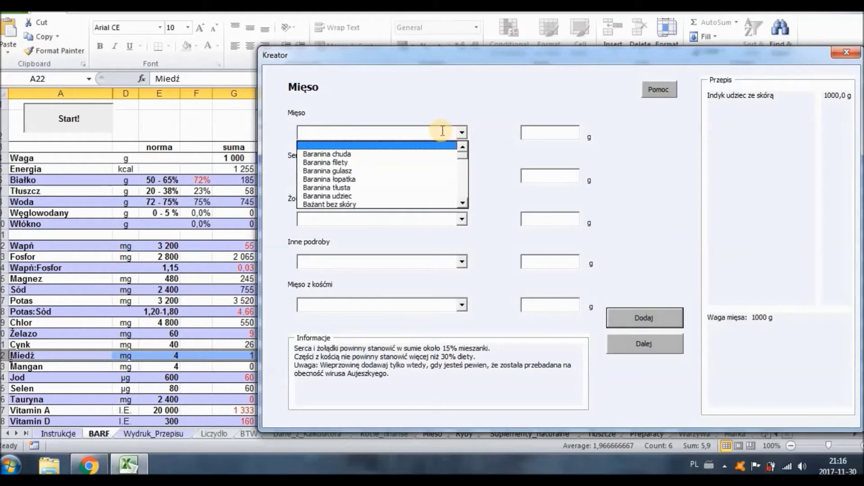
pyautogui.write('Kurczak udo')
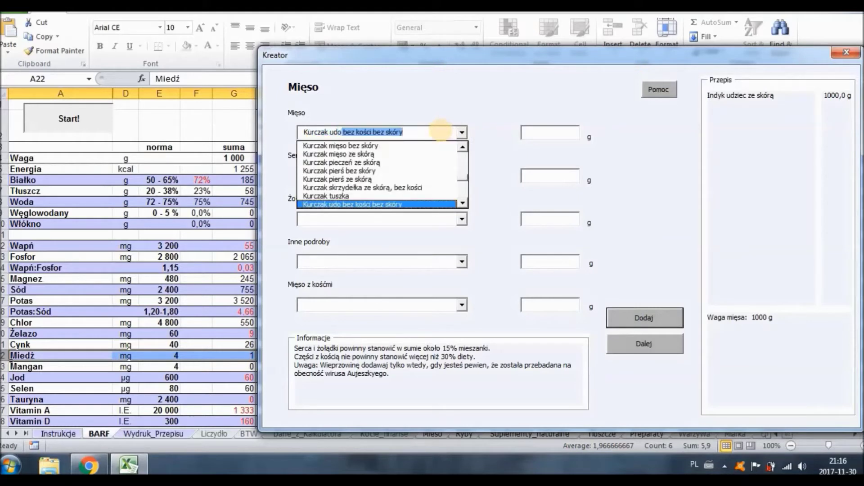
pyautogui.write(' bez')
pyautogui.press('Down')
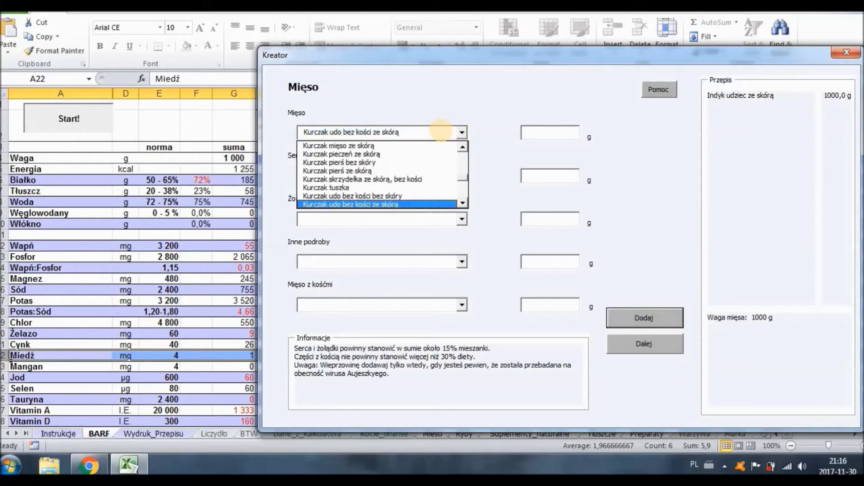
pyautogui.click(437, 204)
pyautogui.click(541, 135)
pyautogui.write('1000')
pyautogui.click(634, 322)
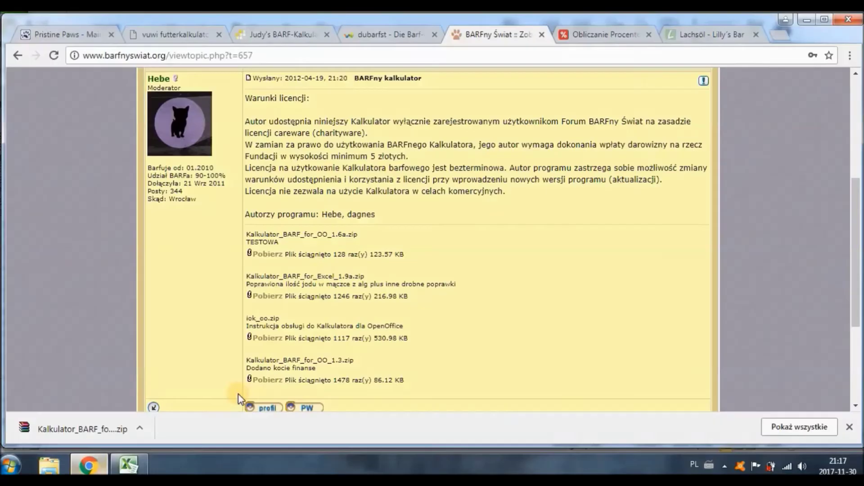
# Calculate 15 % of 2000 with the Obliczanie Procentów web calculator in the browser
pyautogui.click(608, 36)
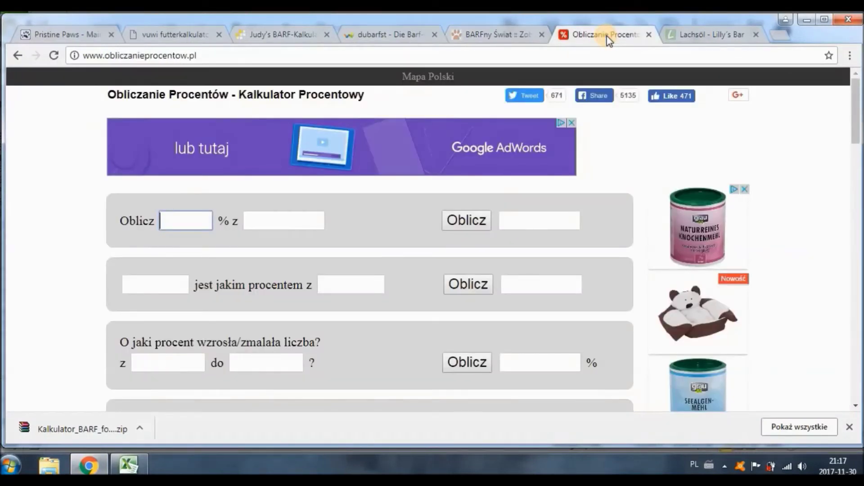
pyautogui.write('15')
pyautogui.click(323, 222)
pyautogui.write('2000')
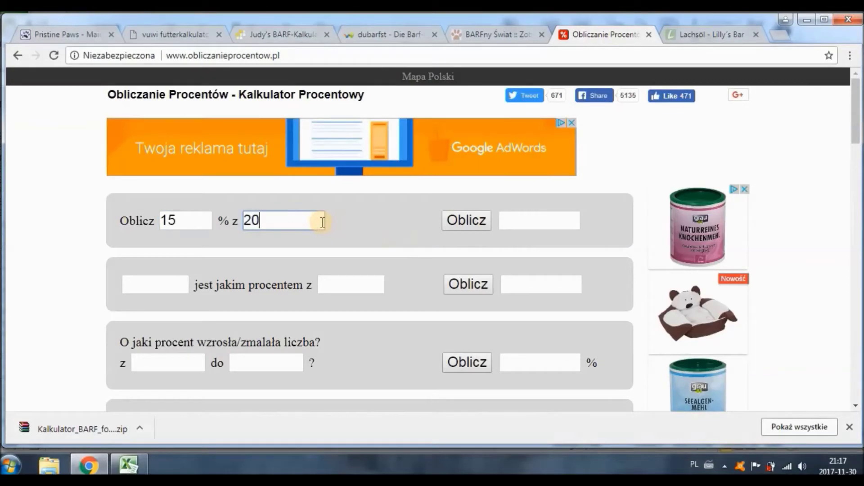
pyautogui.click(464, 225)
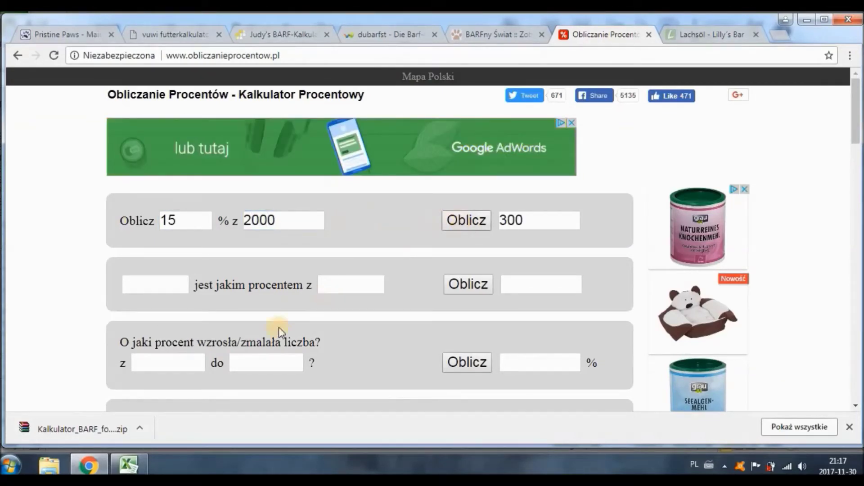
# Return to the Kreator in Excel and add 300 g of Kaczka serce as the hearts ingredient
pyautogui.hotkey('alt', 'Tab')
pyautogui.click(463, 175)
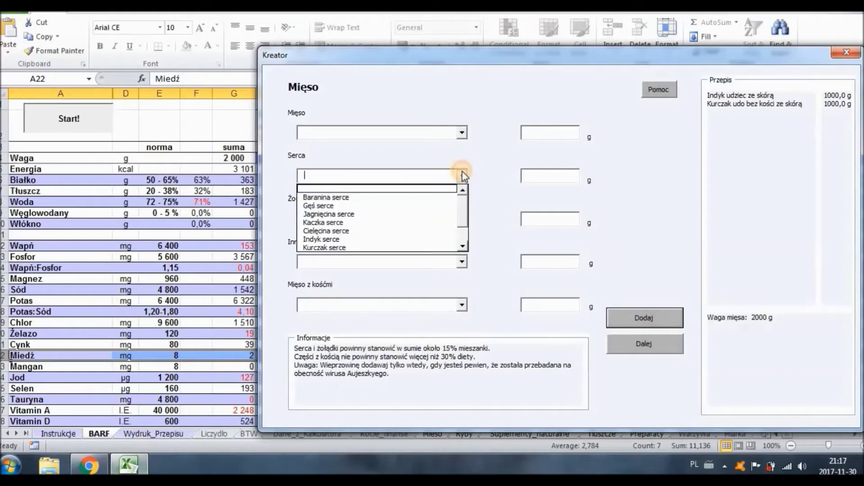
pyautogui.click(445, 224)
pyautogui.click(545, 177)
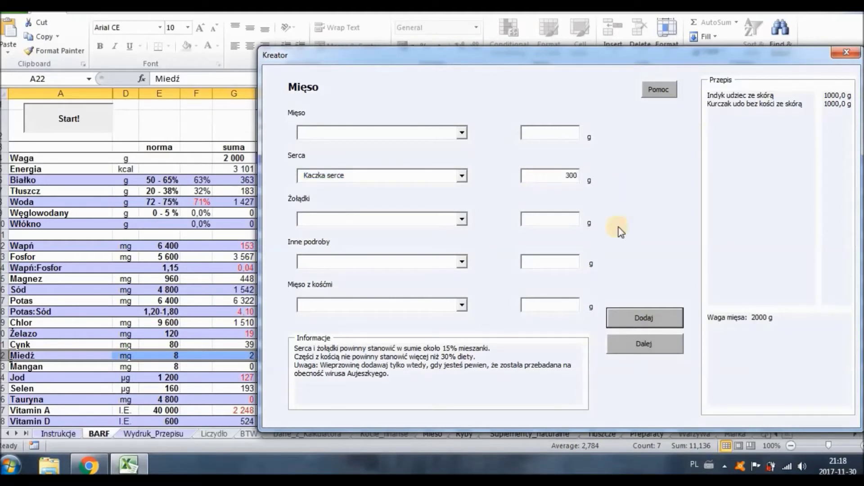
pyautogui.click(630, 314)
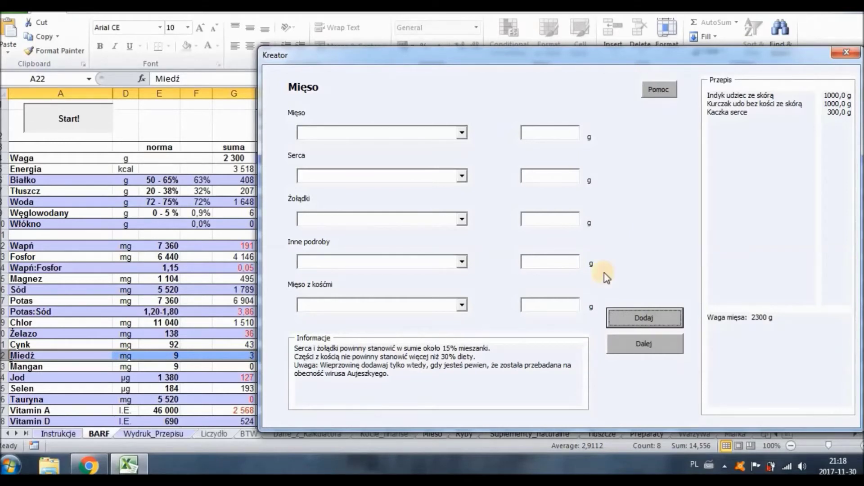
# Check the bone-in meat options, and calculate 30 % of 2300 with the percentage calculator in the browser
pyautogui.click(461, 305)
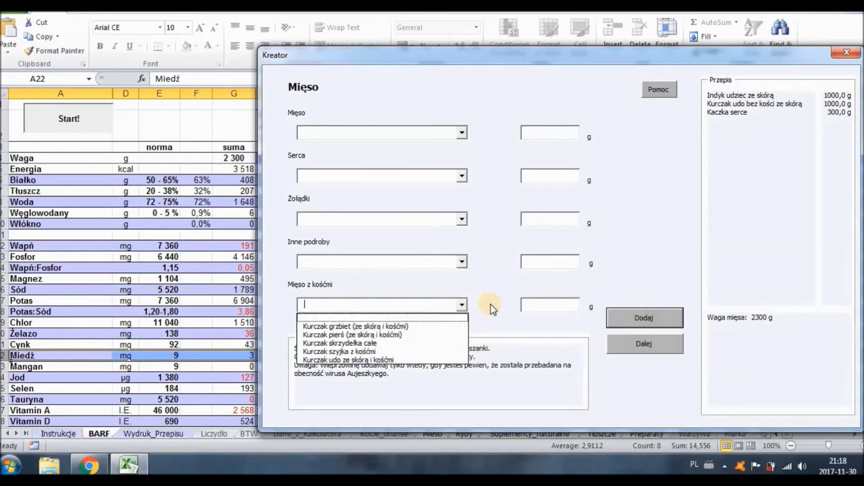
pyautogui.click(89, 465)
pyautogui.click(253, 222)
pyautogui.press('Delete')
pyautogui.write('300')
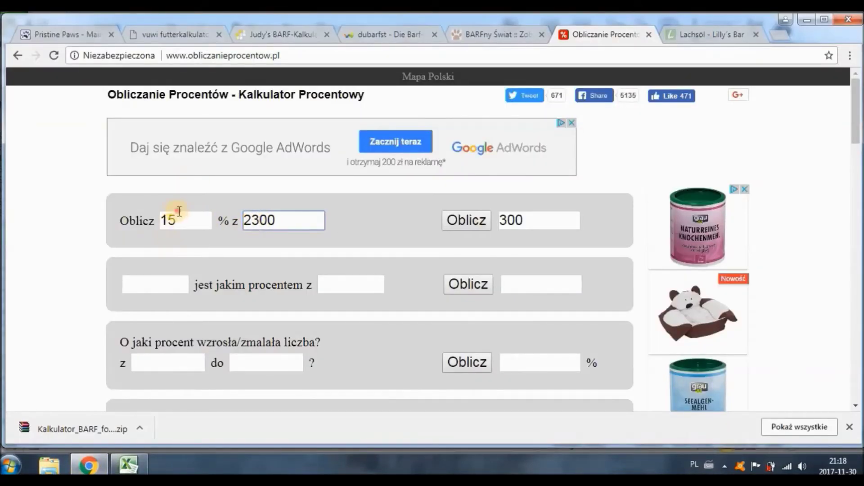
pyautogui.moveTo(174, 217); pyautogui.dragTo(144, 220)
pyautogui.write('30')
pyautogui.click(471, 217)
# Back in the Excel Kreator, add 690 g of Kurczak szyjka z kośćmi as bone-in meat
pyautogui.click(135, 467)
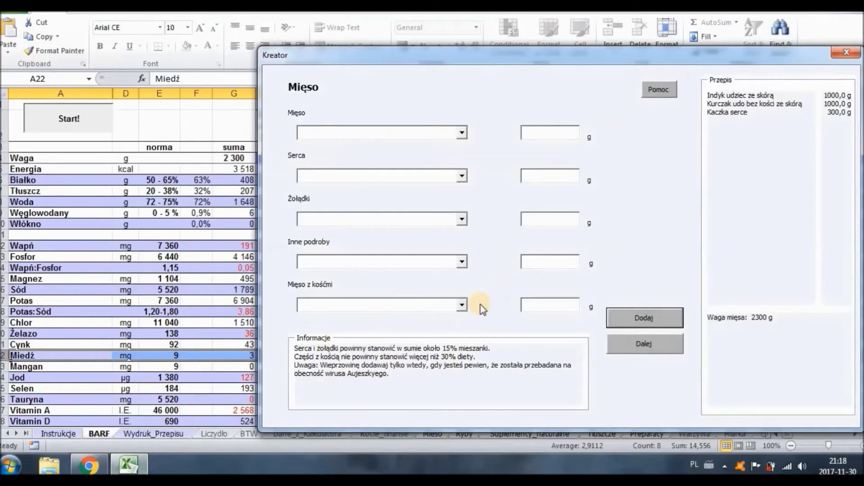
pyautogui.click(462, 306)
pyautogui.click(340, 351)
pyautogui.click(557, 304)
pyautogui.write('690')
pyautogui.click(621, 321)
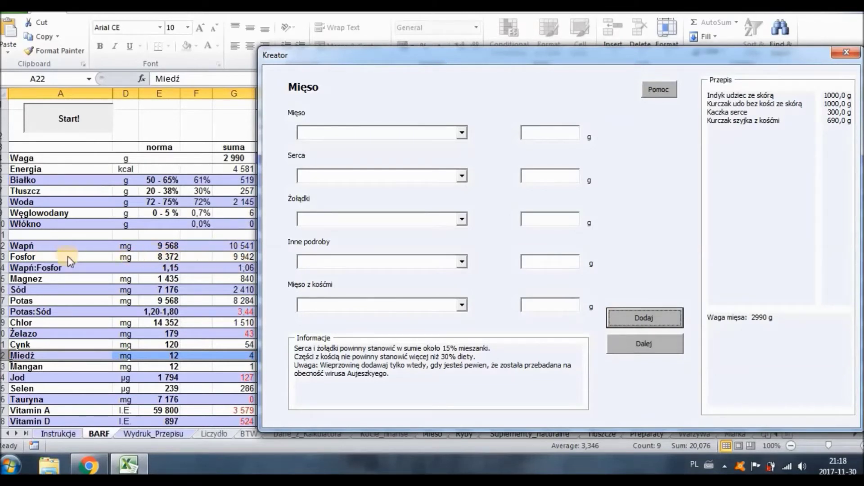
# Enter Kurczak szyjka z kośćmi again with 300 g, replacing its existing amount in the recipe
pyautogui.click(461, 305)
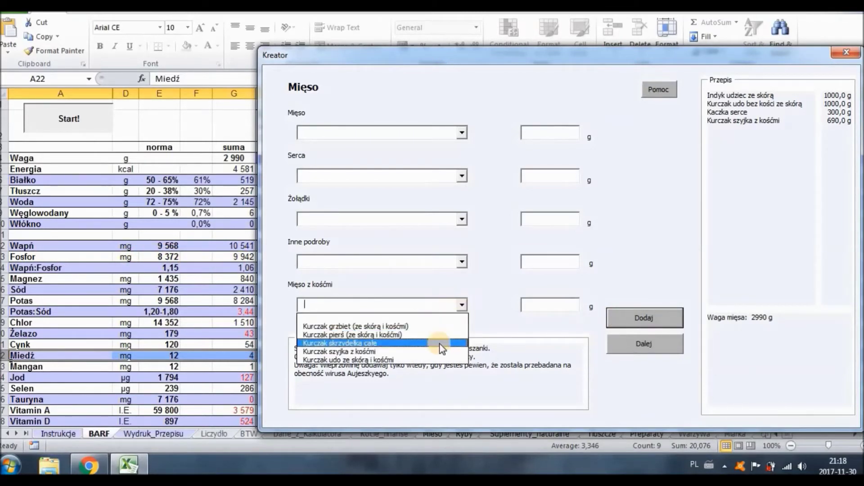
pyautogui.click(441, 349)
pyautogui.click(461, 306)
pyautogui.click(428, 351)
pyautogui.click(547, 304)
pyautogui.write('300')
pyautogui.click(643, 307)
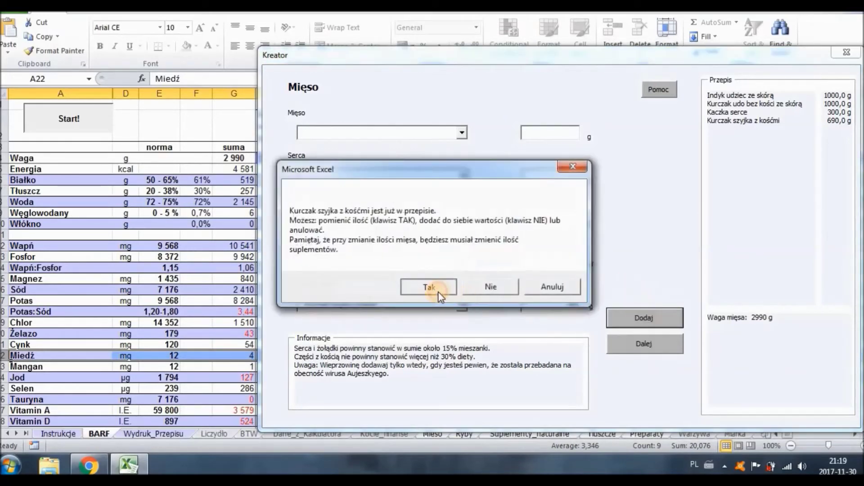
pyautogui.click(429, 287)
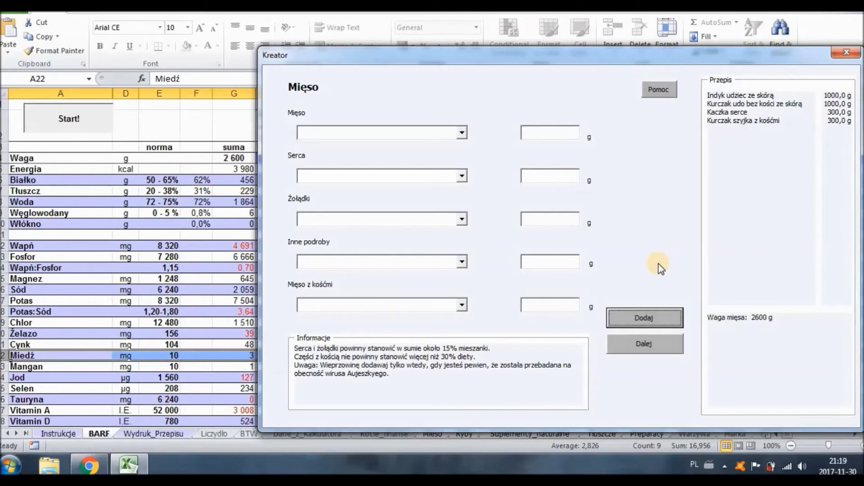
# Add another 50 g of Kurczak szyjka z kośćmi on top of its existing amount in the recipe
pyautogui.click(462, 305)
pyautogui.click(466, 350)
pyautogui.click(554, 306)
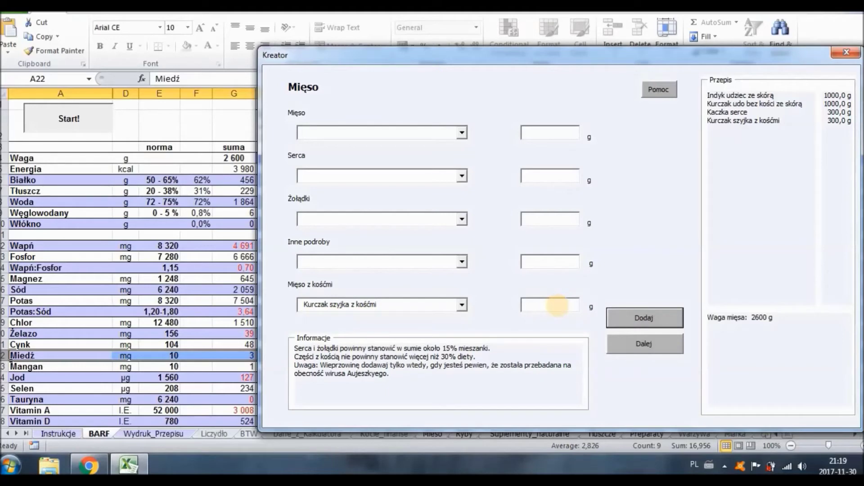
pyautogui.write('50')
pyautogui.click(614, 314)
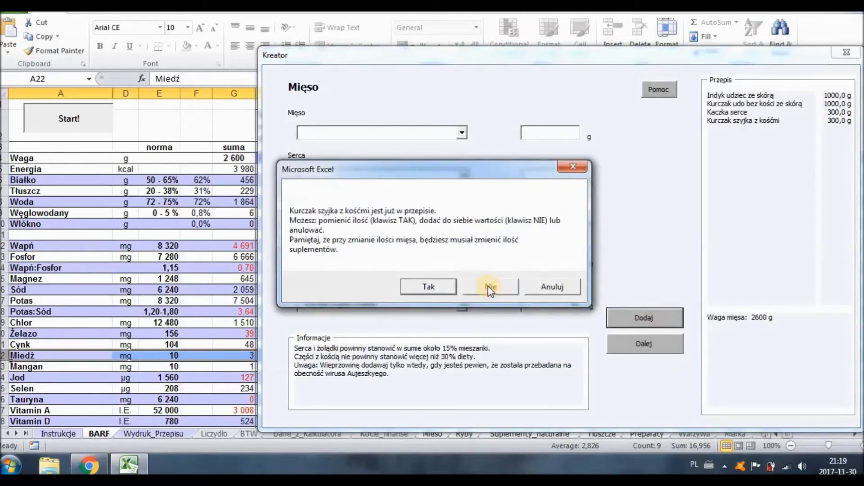
pyautogui.click(491, 287)
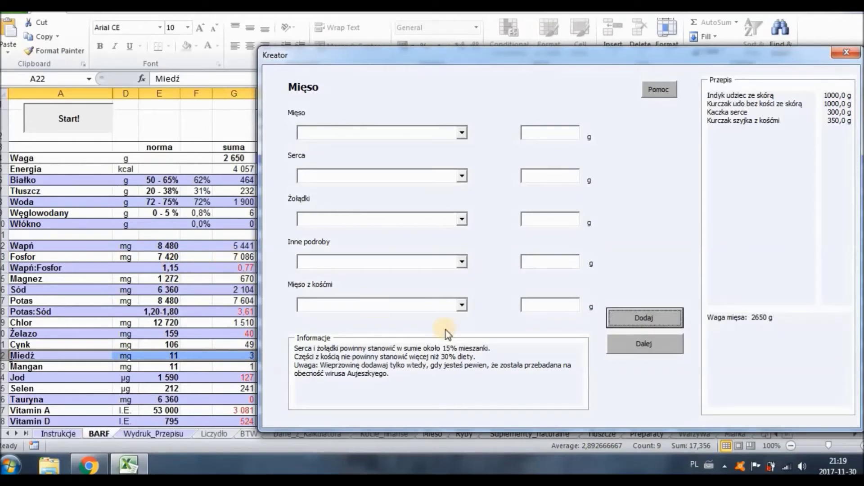
# Proceed past the meat page, add 3 szt of Żółtko jajka, and look through the Gotowe preparaty options without choosing one
pyautogui.click(635, 344)
pyautogui.moveTo(344, 39); pyautogui.dragTo(420, 61)
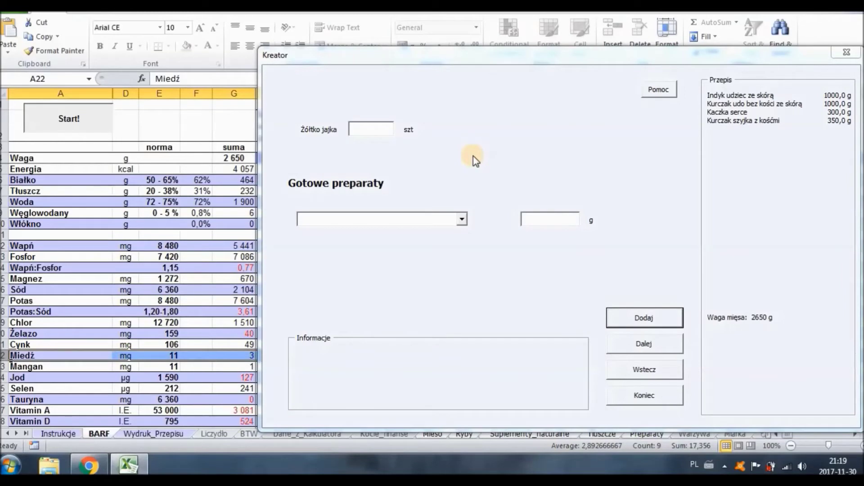
pyautogui.click(644, 322)
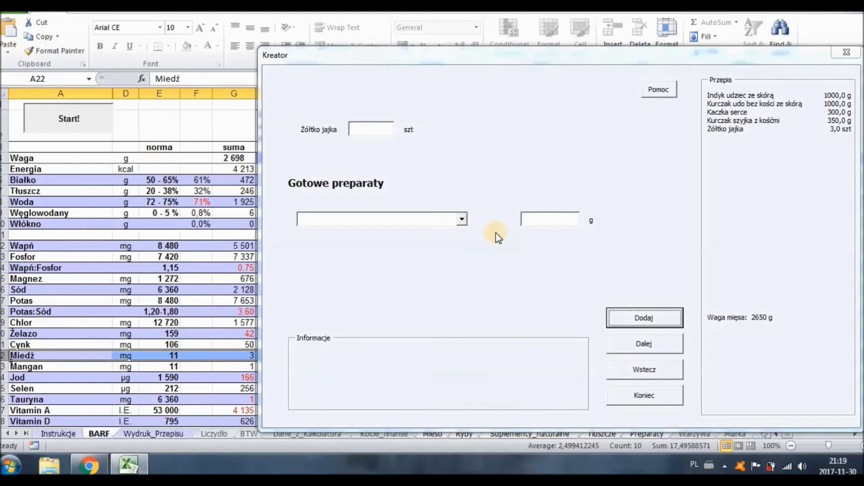
pyautogui.click(461, 220)
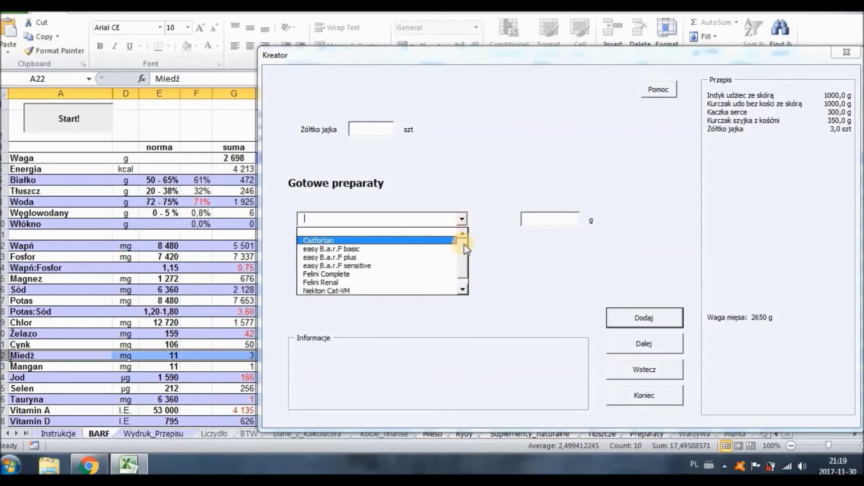
pyautogui.scroll(-1, 465, 274)
pyautogui.scroll(1, 465, 229)
pyautogui.click(565, 266)
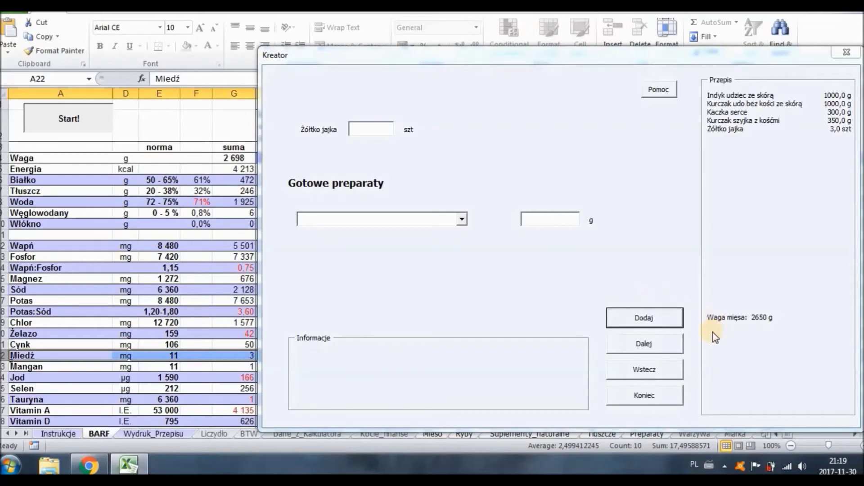
# Proceed to the vitamin A and D supplements and add 68 g of Wątroba indycza as the vitamin A source
pyautogui.click(651, 346)
pyautogui.moveTo(267, 42); pyautogui.dragTo(392, 62)
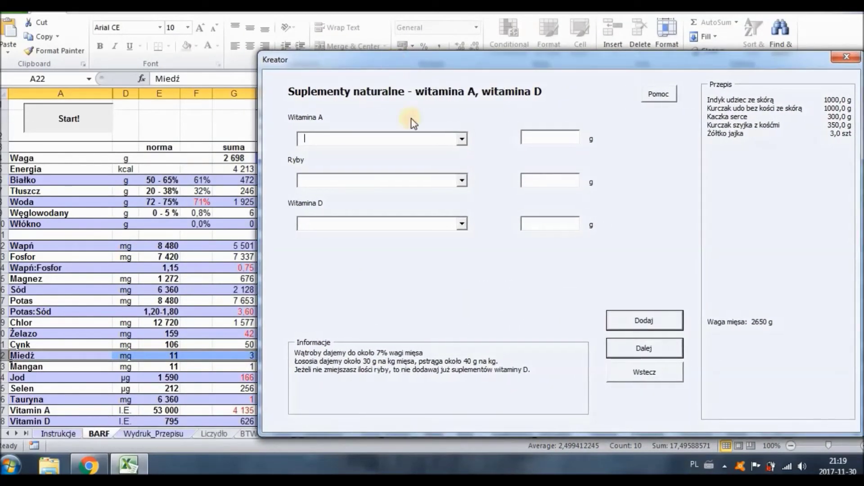
pyautogui.click(462, 139)
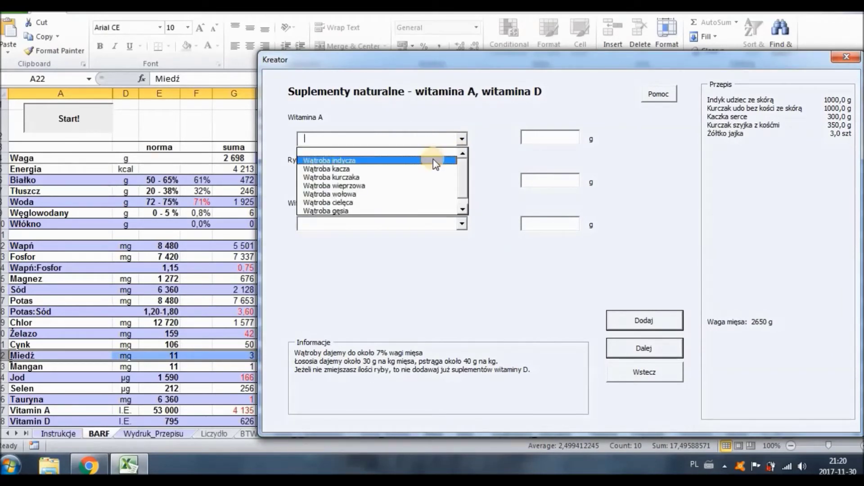
pyautogui.click(433, 159)
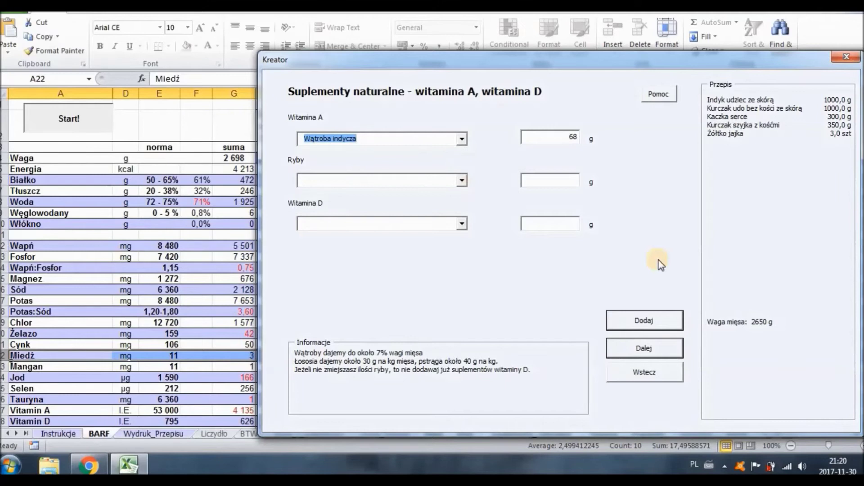
pyautogui.click(651, 328)
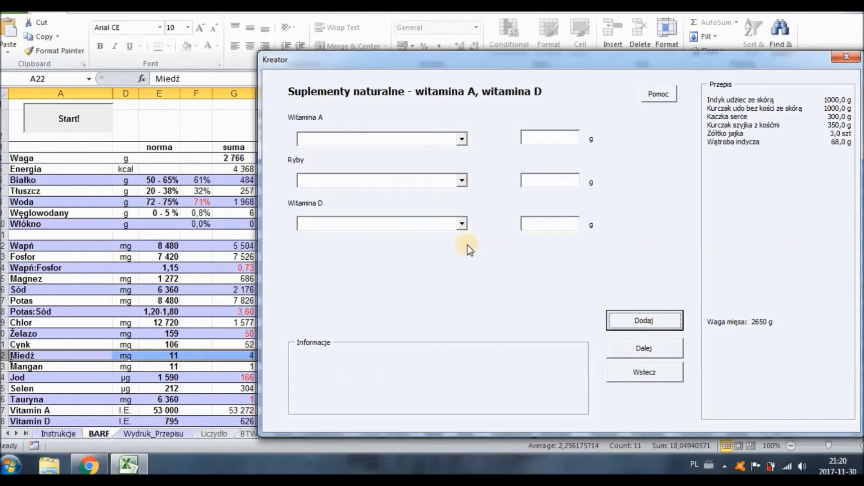
# Check the Ryby options, and add 1,8 g of Olej z dzikiego łososia Lunderland as the vitamin D source
pyautogui.click(461, 180)
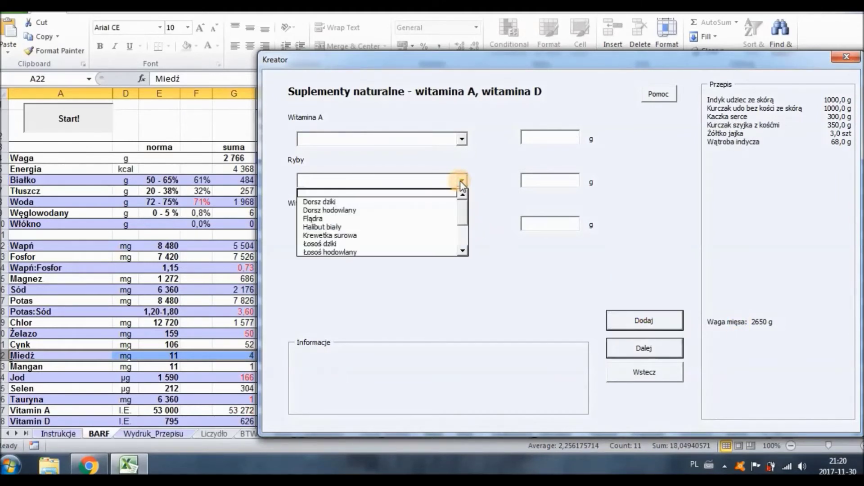
pyautogui.moveTo(462, 209); pyautogui.dragTo(486, 228)
pyautogui.click(462, 223)
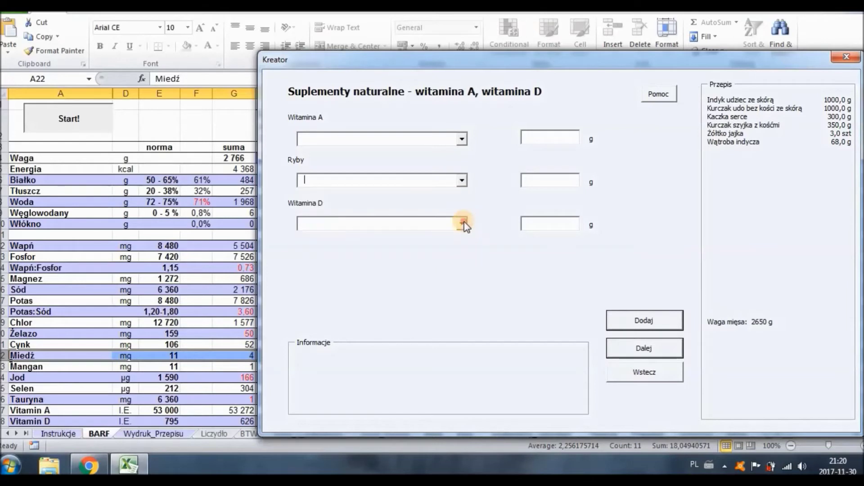
pyautogui.click(463, 224)
pyautogui.click(454, 270)
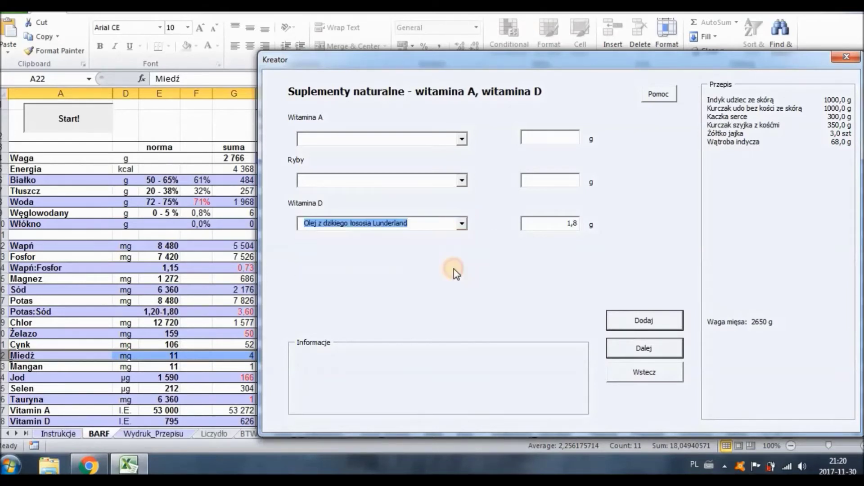
pyautogui.click(635, 324)
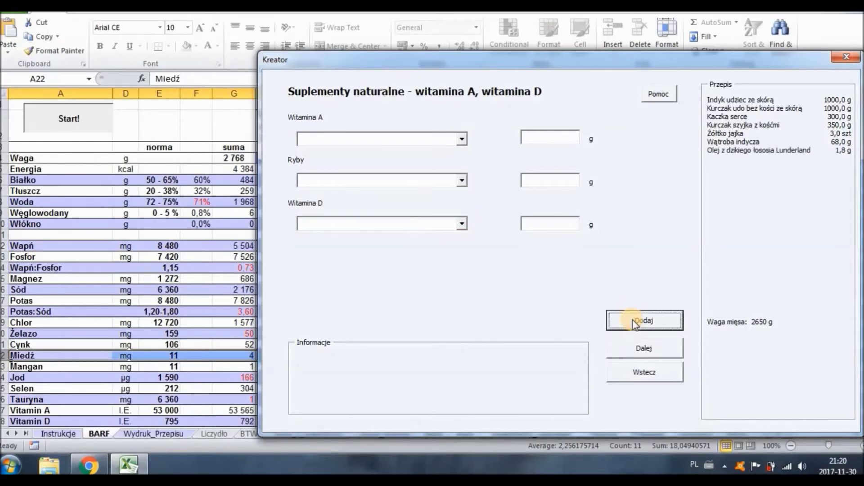
# Proceed to the other vitamins and minerals and add 4,0 g of Mączka z alg morskich as the iodine source
pyautogui.click(638, 349)
pyautogui.moveTo(332, 39); pyautogui.dragTo(454, 50)
pyautogui.click(461, 125)
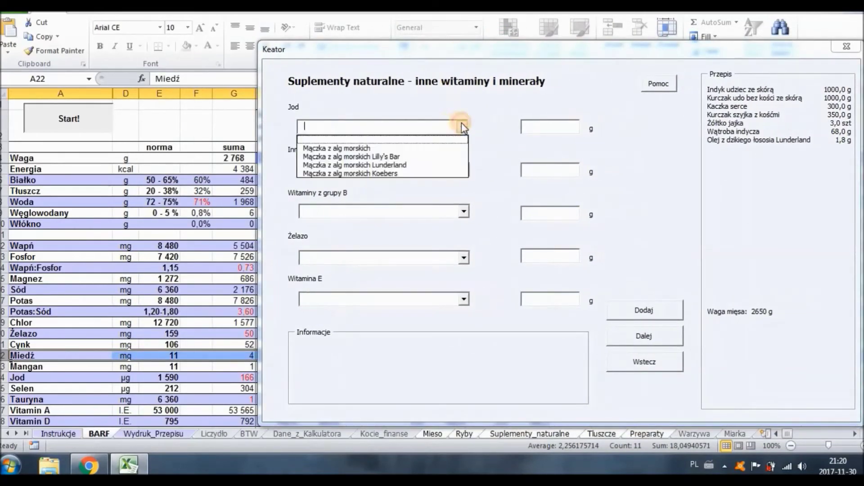
pyautogui.click(454, 148)
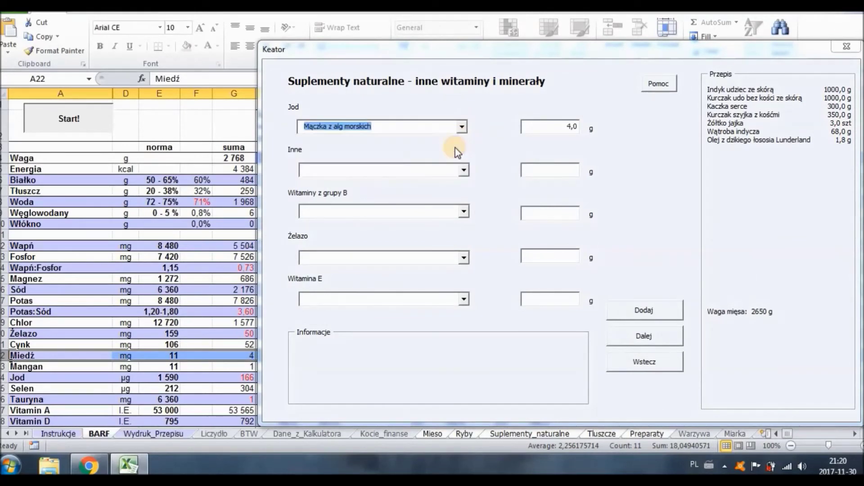
pyautogui.click(644, 310)
# Add 8,0 g of Drożdże browarnicze Pokusa as the vitamin B source
pyautogui.click(463, 211)
pyautogui.click(455, 241)
pyautogui.click(622, 310)
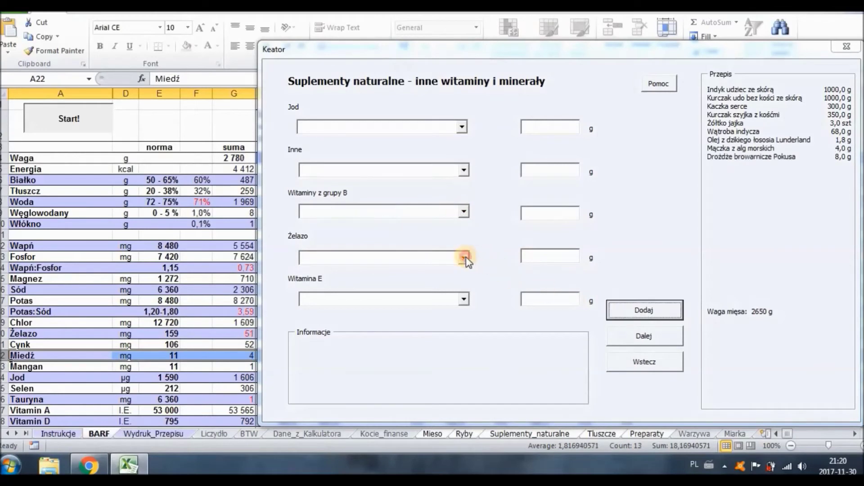
# Add 46,8 g of Hemoglobina wołowa suszona to the recipe as the iron source
pyautogui.click(463, 257)
pyautogui.click(445, 296)
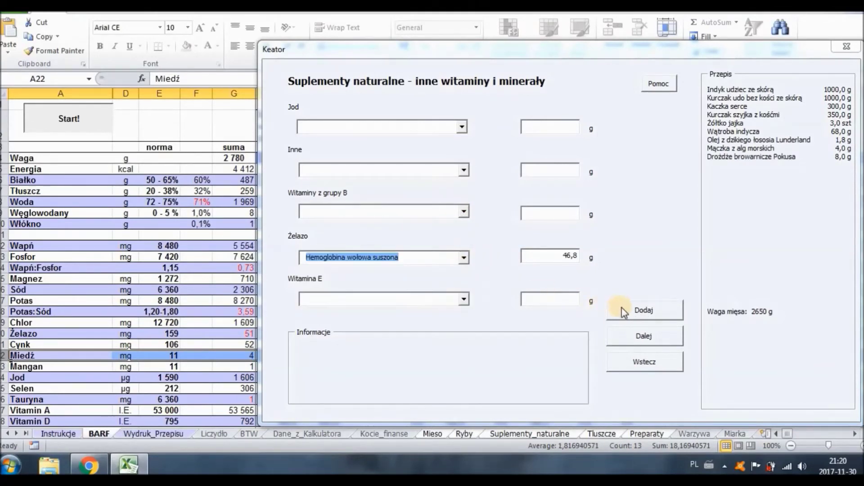
pyautogui.click(622, 310)
# Add 1,5 tab of Tokovit E 200 (kapsułka) as the vitamin E source, and check the Inne options
pyautogui.click(463, 299)
pyautogui.click(434, 336)
pyautogui.click(625, 307)
pyautogui.click(463, 170)
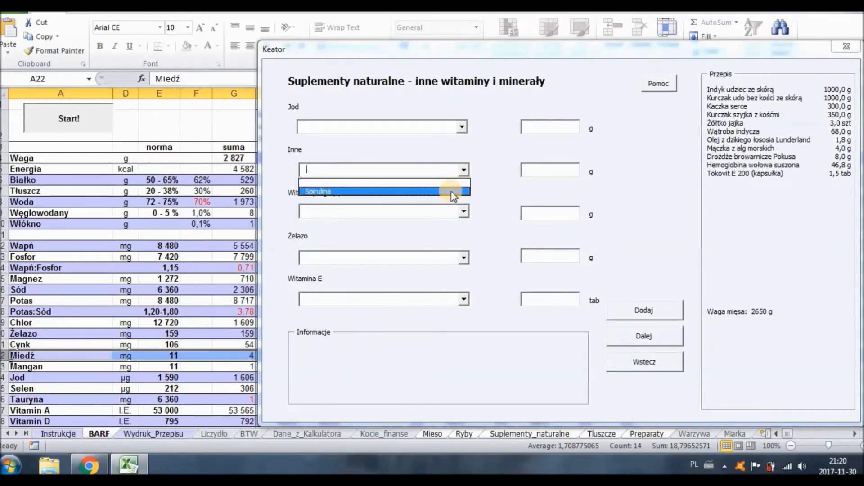
pyautogui.click(661, 199)
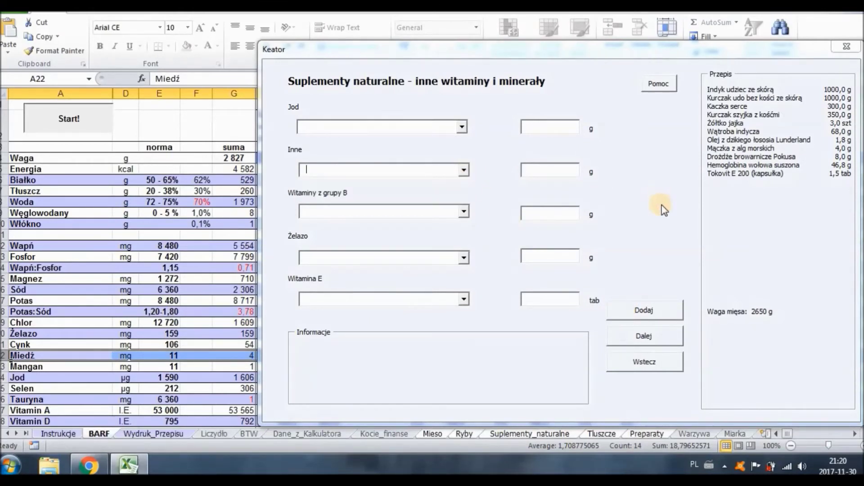
# Proceed to the fats and fish oils, and review the available Tłuszcz options
pyautogui.click(661, 343)
pyautogui.moveTo(285, 64); pyautogui.dragTo(390, 55)
pyautogui.click(462, 128)
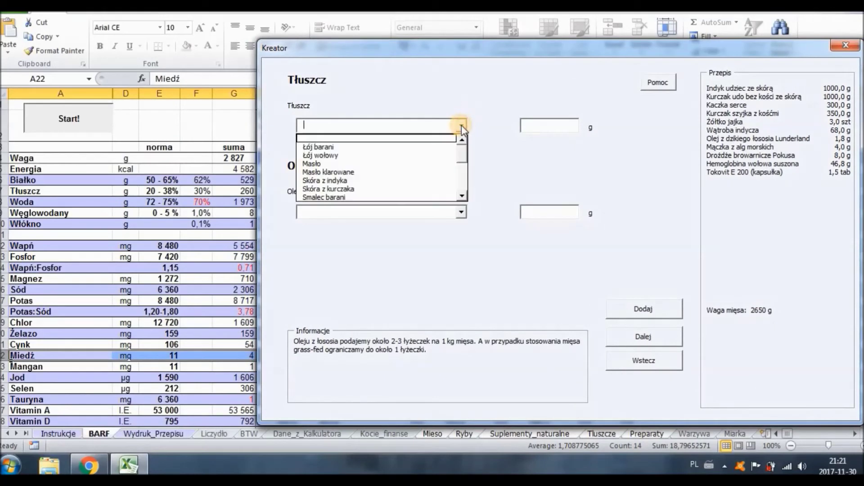
pyautogui.moveTo(463, 157); pyautogui.dragTo(483, 160)
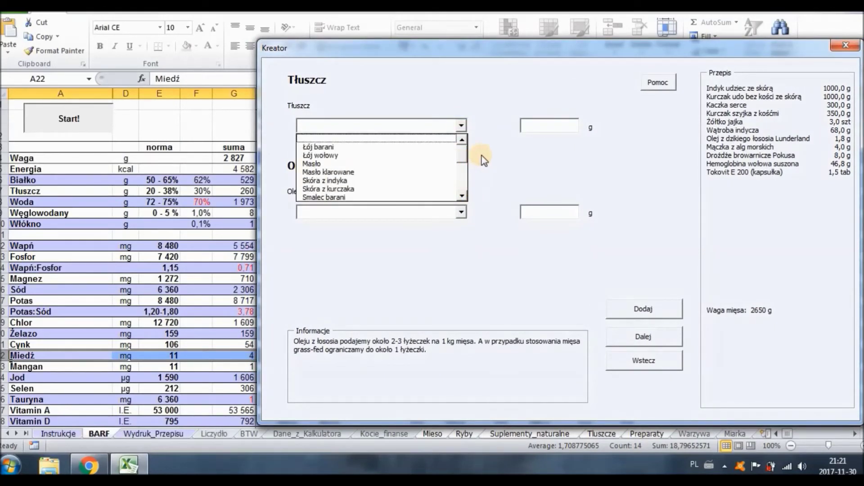
pyautogui.click(484, 160)
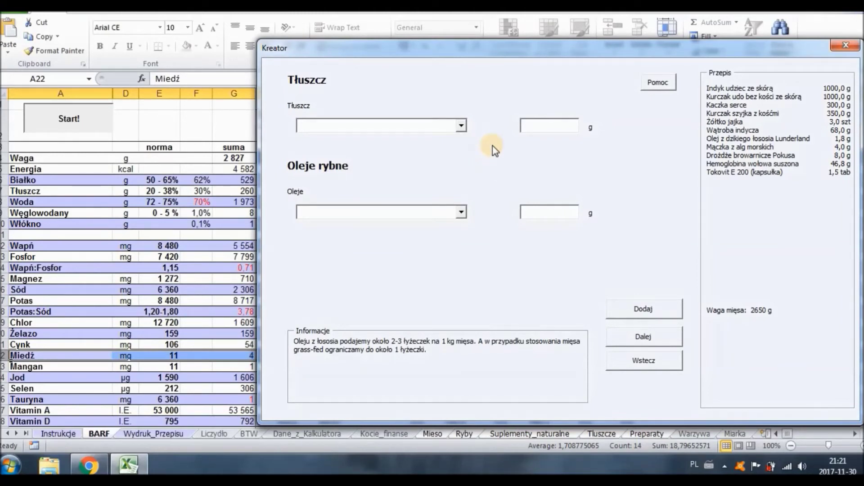
# Add 26 g of Olej z łososia SALMOPET to the recipe as the fish oil
pyautogui.click(461, 212)
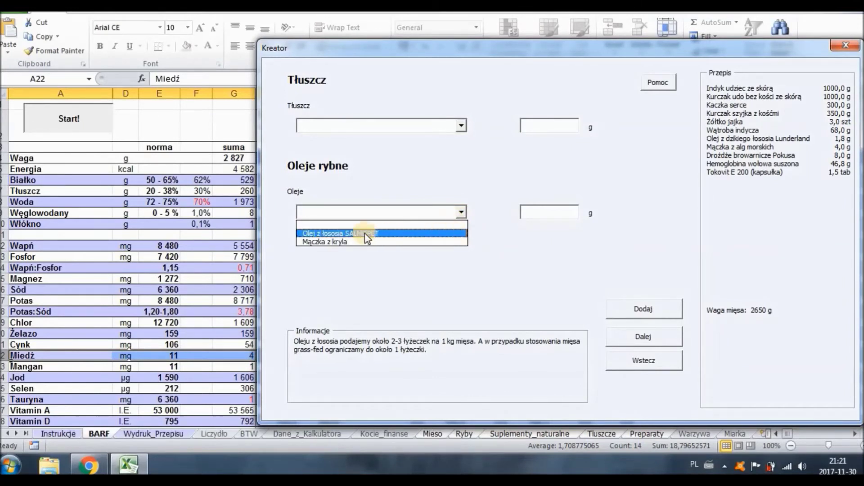
pyautogui.click(389, 233)
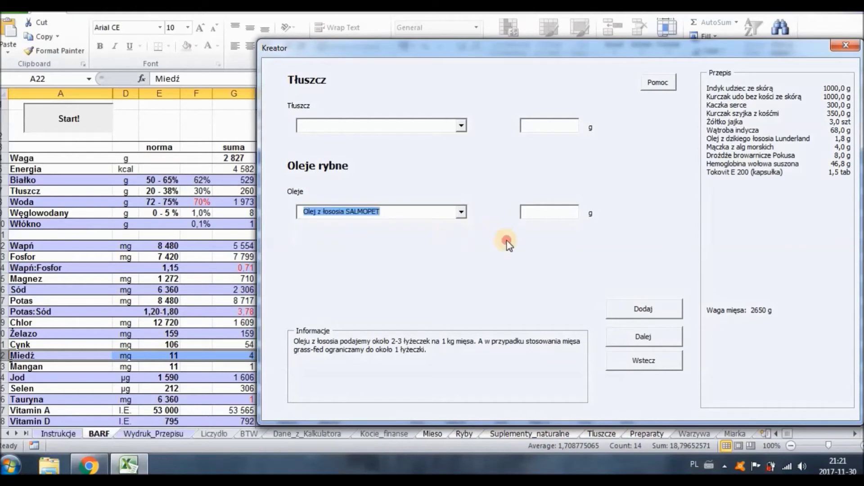
pyautogui.click(522, 211)
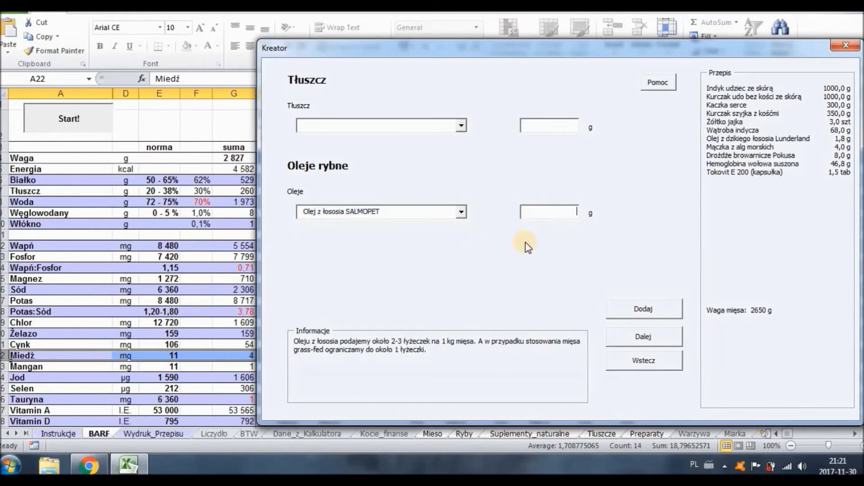
pyautogui.write('6')
pyautogui.click(648, 310)
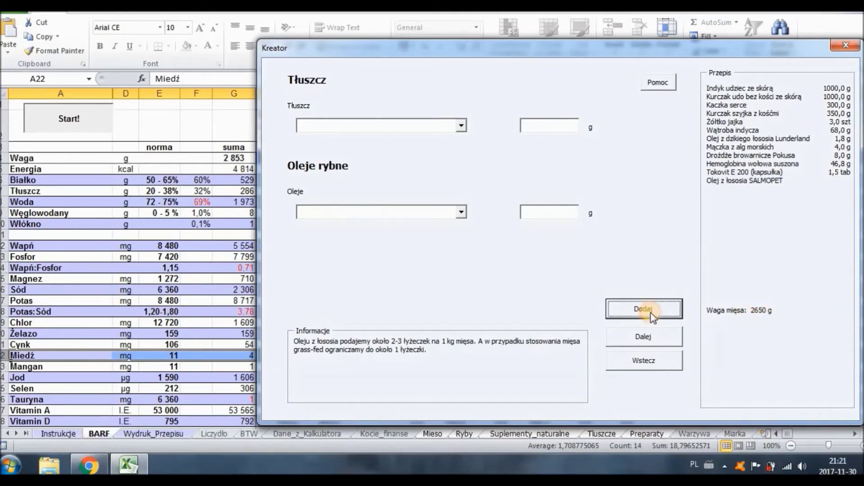
# Proceed to calcium and phosphorus, and add 9,1 g of Mączka ze skorupek Lilly's Bar as the calcium source
pyautogui.click(668, 344)
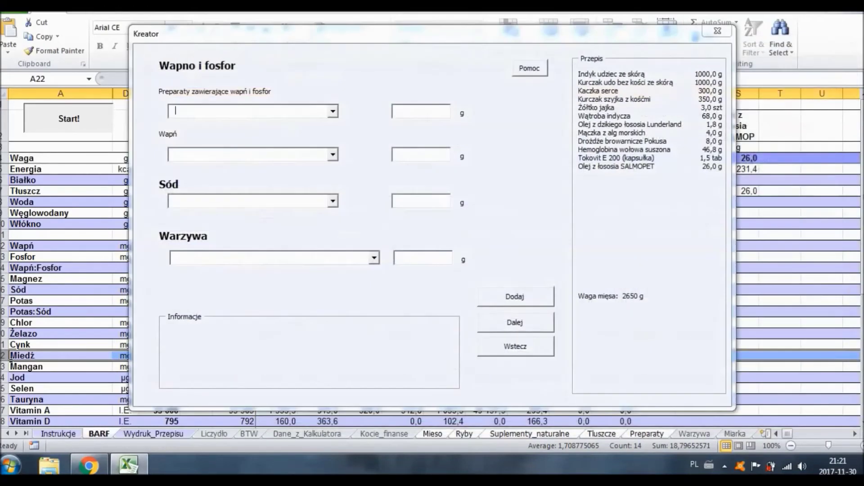
pyautogui.moveTo(261, 24); pyautogui.dragTo(386, 53)
pyautogui.click(462, 131)
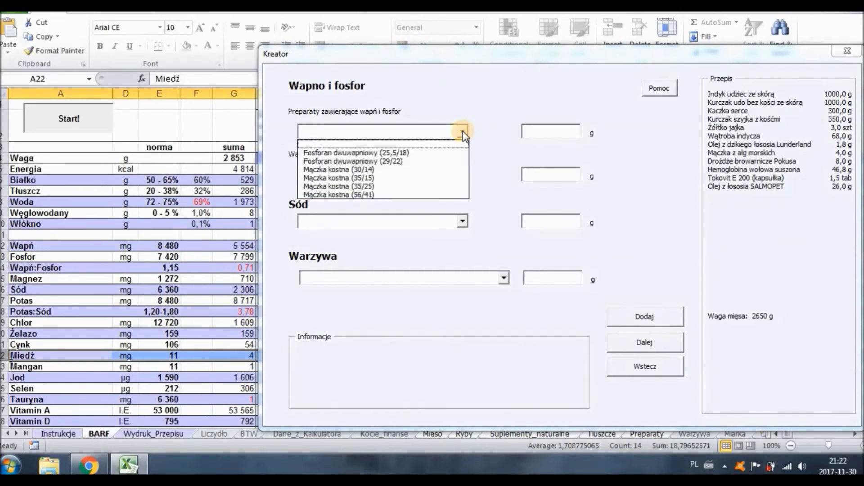
pyautogui.click(462, 131)
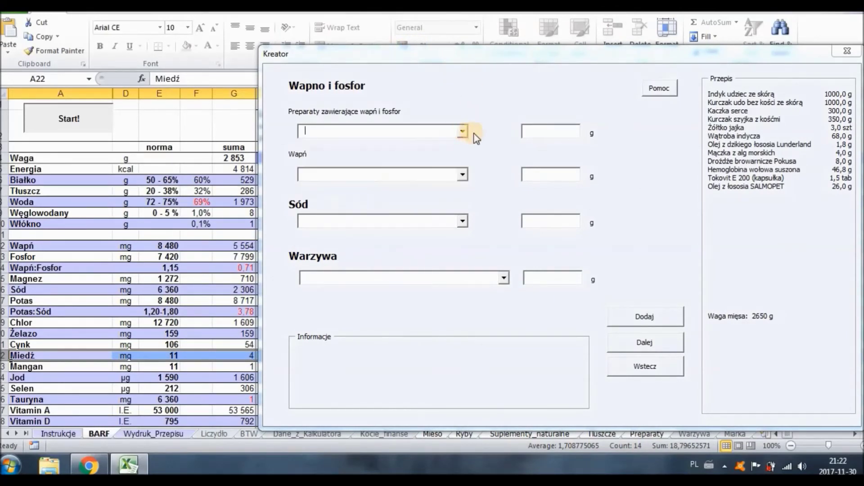
pyautogui.click(462, 174)
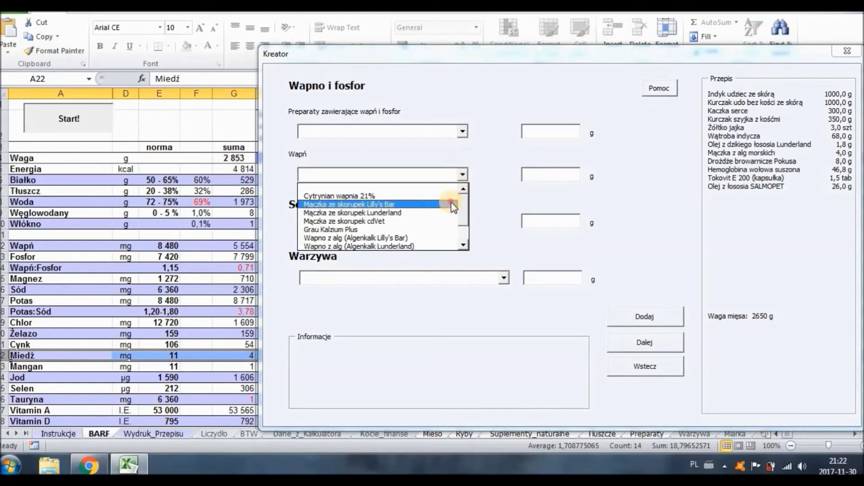
pyautogui.click(451, 204)
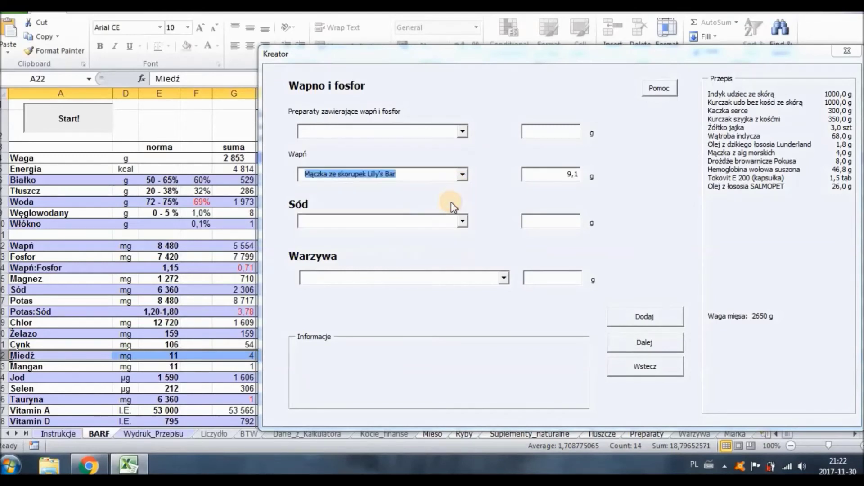
pyautogui.click(642, 321)
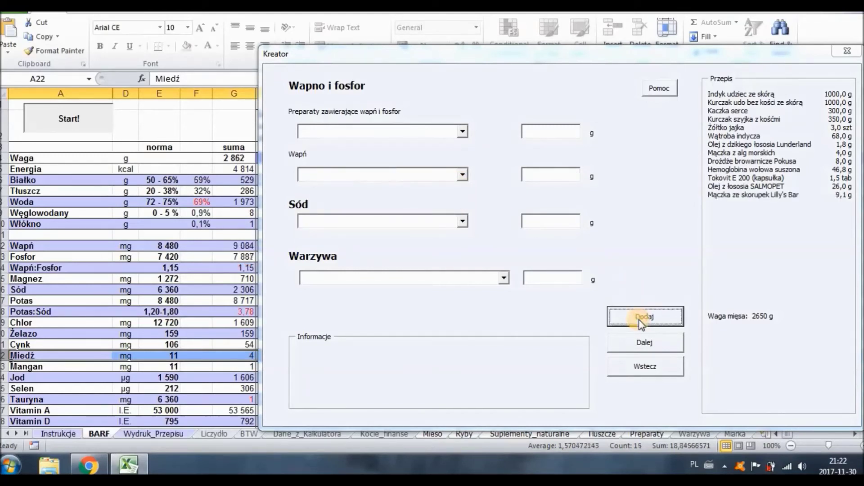
# Add 11,4 g of Sól himalajska as the sodium source, and check the Warzywa options
pyautogui.click(463, 225)
pyautogui.click(459, 239)
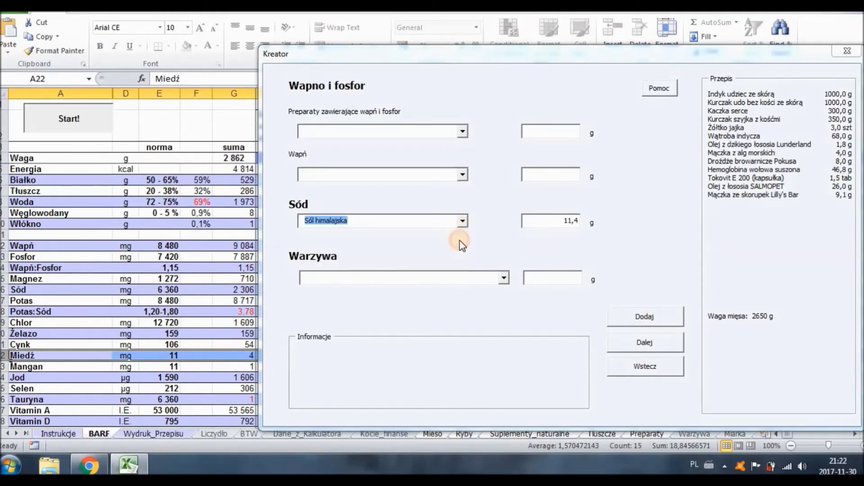
pyautogui.click(643, 316)
pyautogui.click(504, 277)
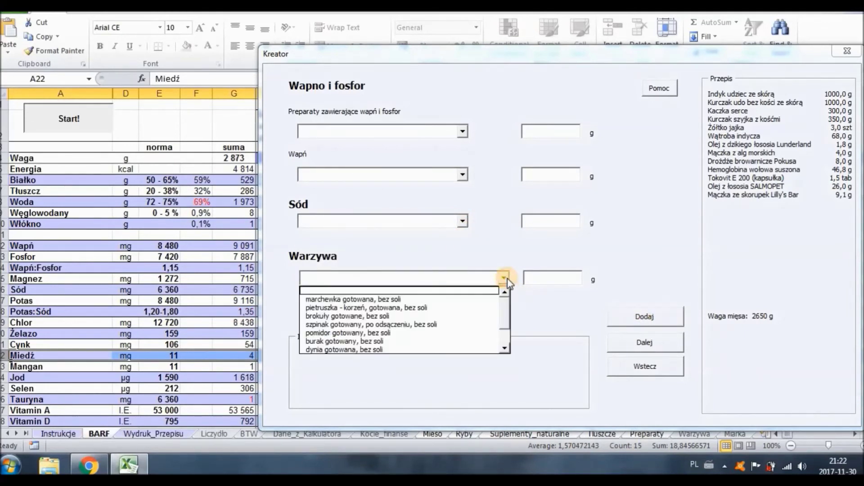
# Proceed to taurine and water, add 6 g of Tauryna and 727 g of Woda, and finish the Kreator
pyautogui.click(669, 342)
pyautogui.click(669, 342)
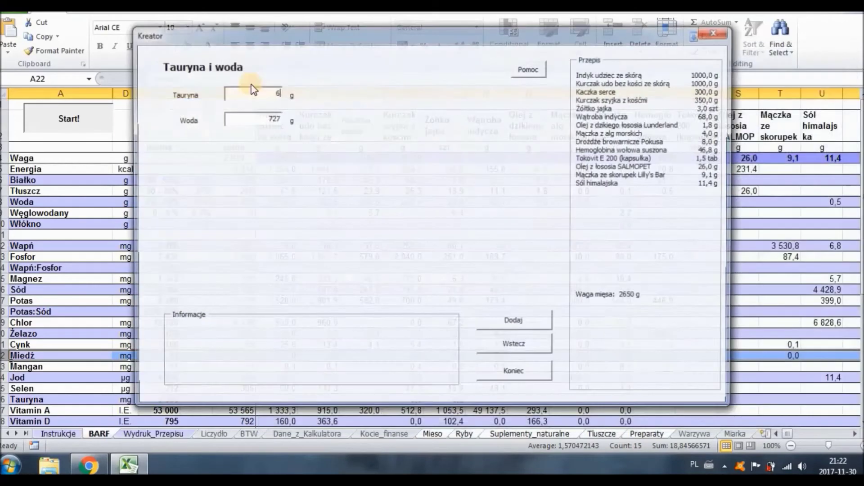
pyautogui.moveTo(235, 34); pyautogui.dragTo(390, 53)
pyautogui.moveTo(366, 53); pyautogui.dragTo(360, 55)
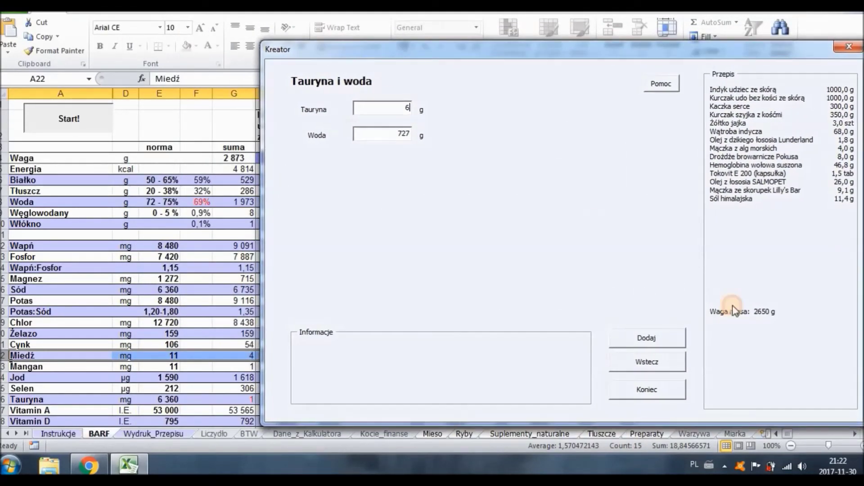
pyautogui.click(662, 338)
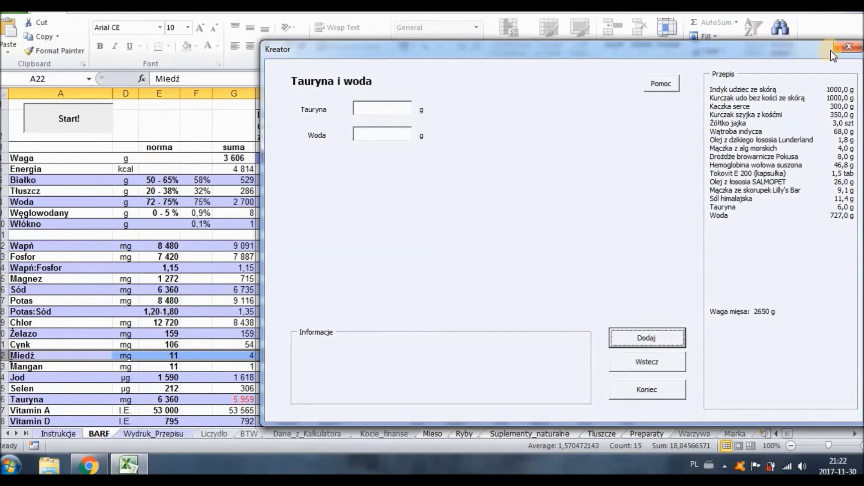
pyautogui.click(663, 390)
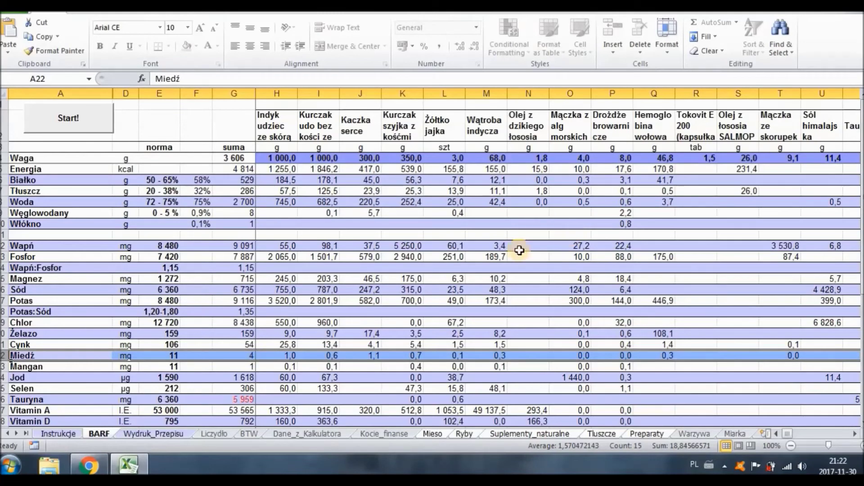
# Open the Windows Calculator and enter the recipe's Białko total, 529
pyautogui.click(12, 468)
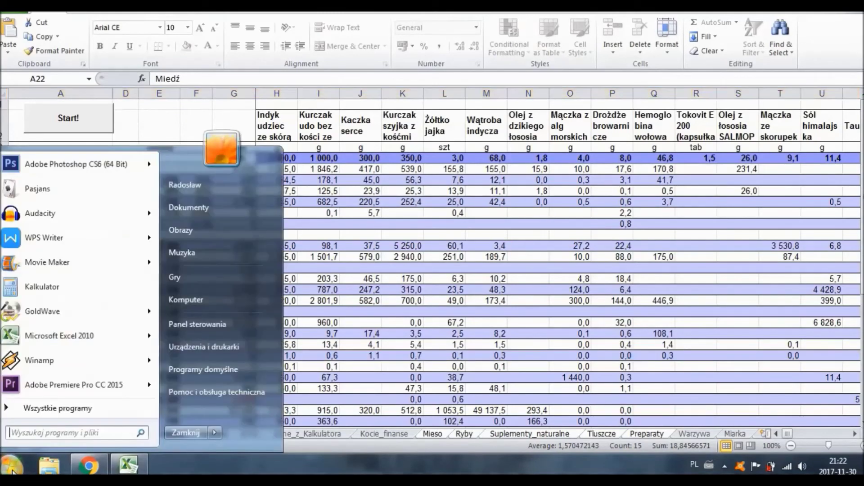
pyautogui.click(66, 283)
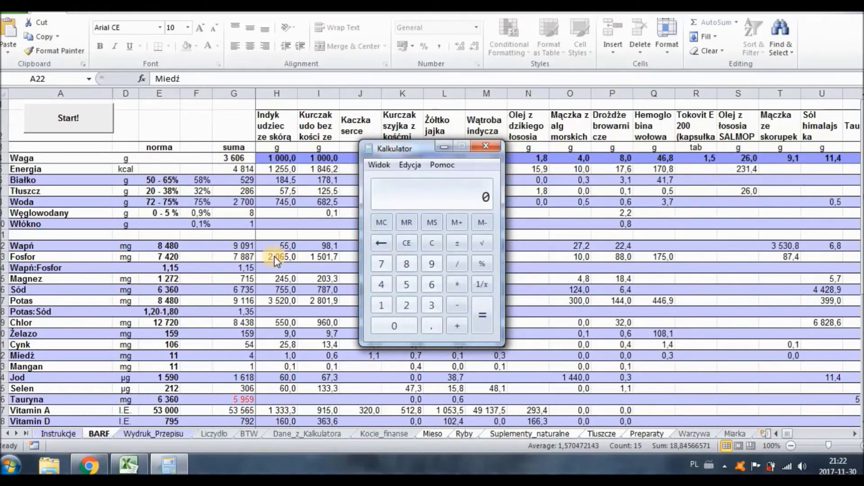
pyautogui.write('59')
pyautogui.press('BackSpace')
pyautogui.write('29')
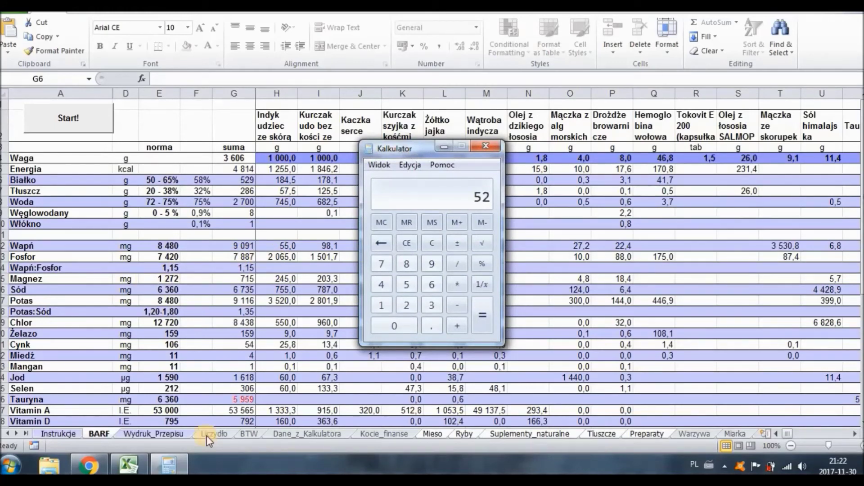
# Check the mixture's duration in the Wydruk_Przepisu sheet, and divide the protein total by 21 days and by 5 kg in the Calculator
pyautogui.hotkey('alt', 'Tab')
pyautogui.click(169, 433)
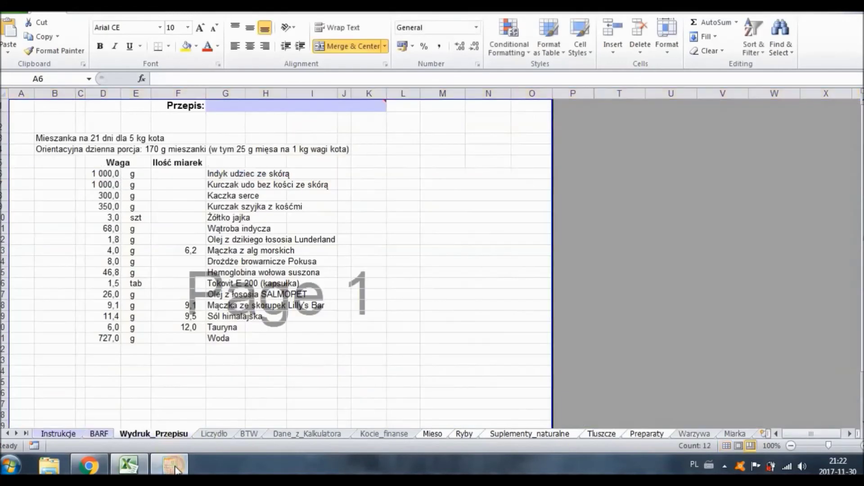
pyautogui.hotkey('alt', 'Tab')
pyautogui.write('/21')
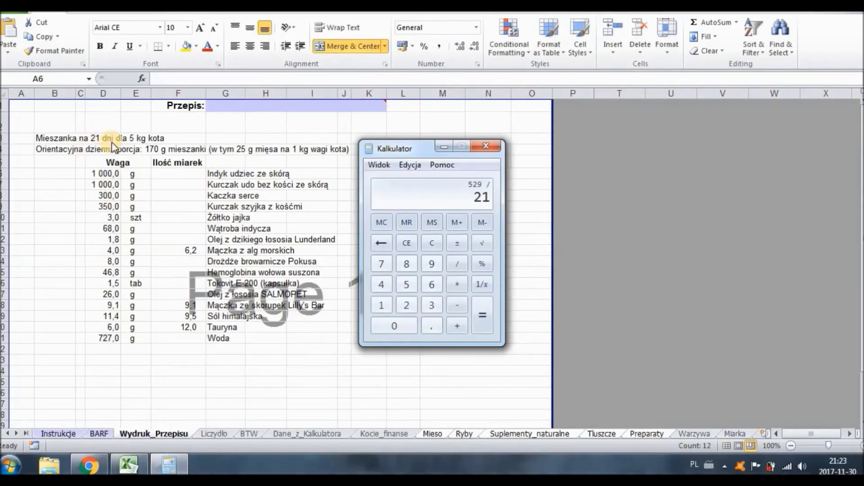
pyautogui.press('Return')
pyautogui.press('/')
pyautogui.write('5')
pyautogui.press('Return')
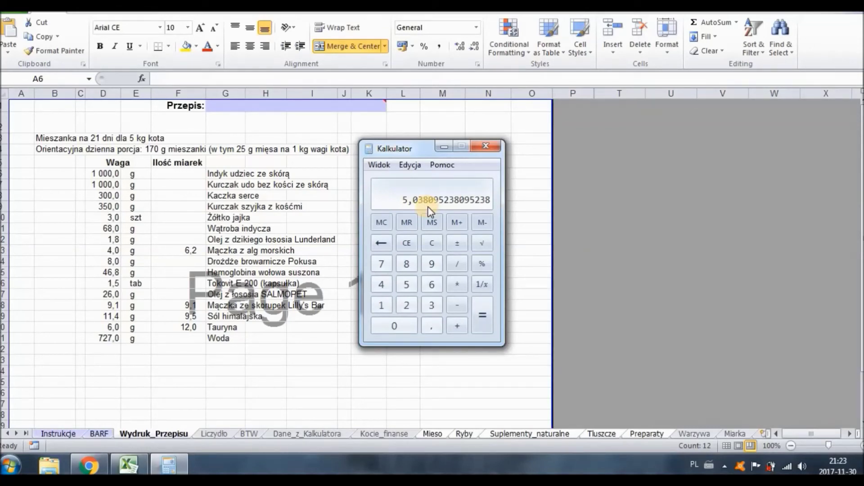
# Put the Calculator away and review the mineral and vitamin totals against the norms in the BARF sheet
pyautogui.click(441, 153)
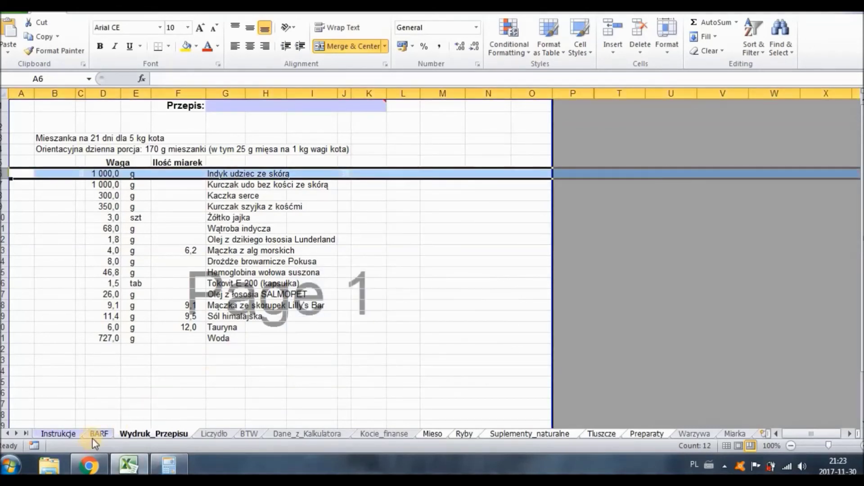
pyautogui.click(99, 433)
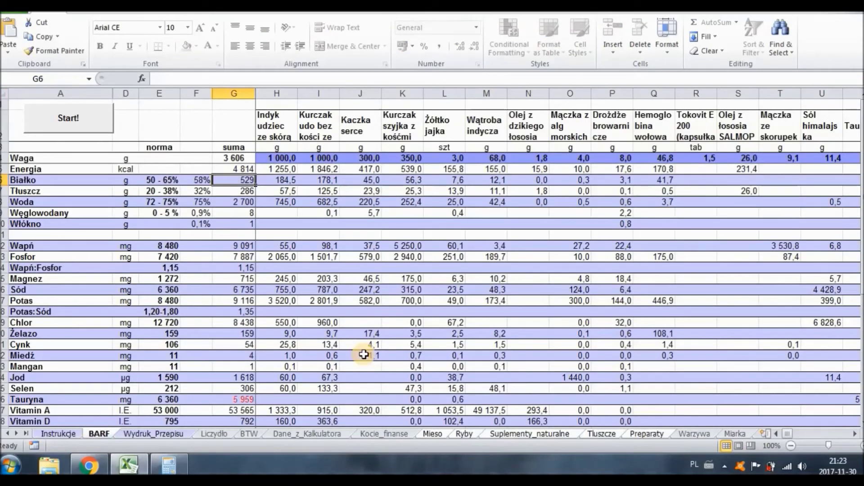
pyautogui.scroll(-1, 362, 351)
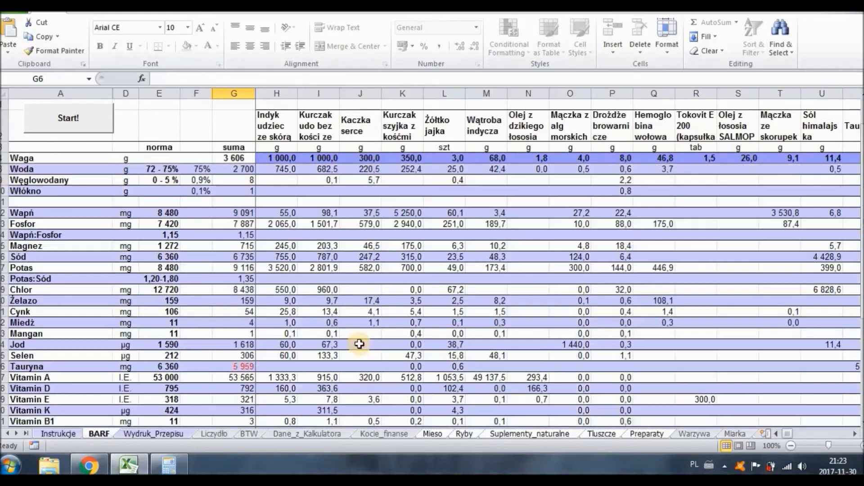
pyautogui.scroll(-1, 359, 344)
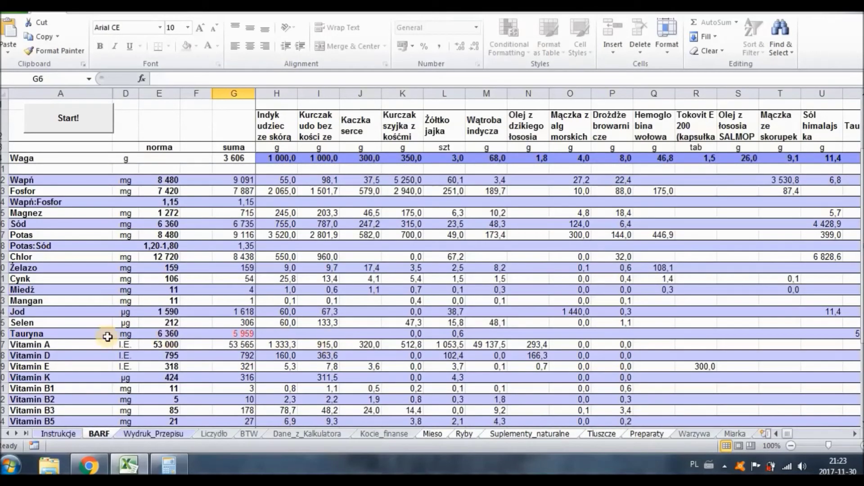
# Inspect the Tauryna total and restart the Kreator without clearing the previous recipe
pyautogui.click(233, 333)
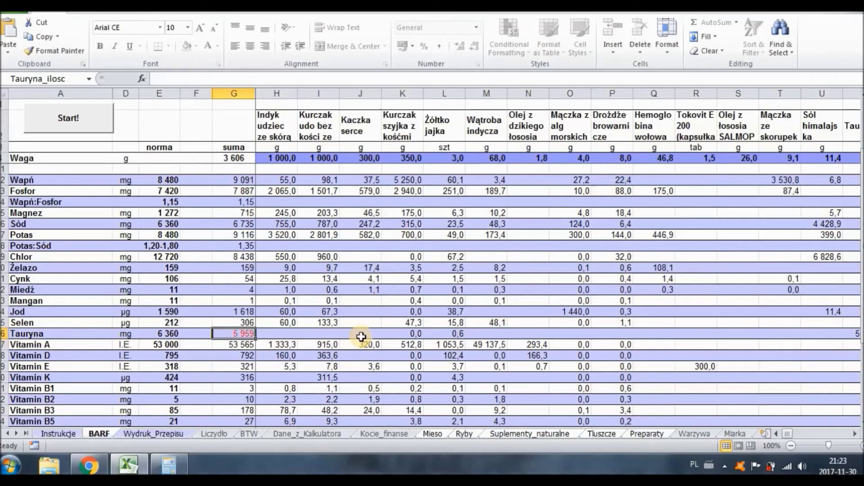
pyautogui.click(98, 127)
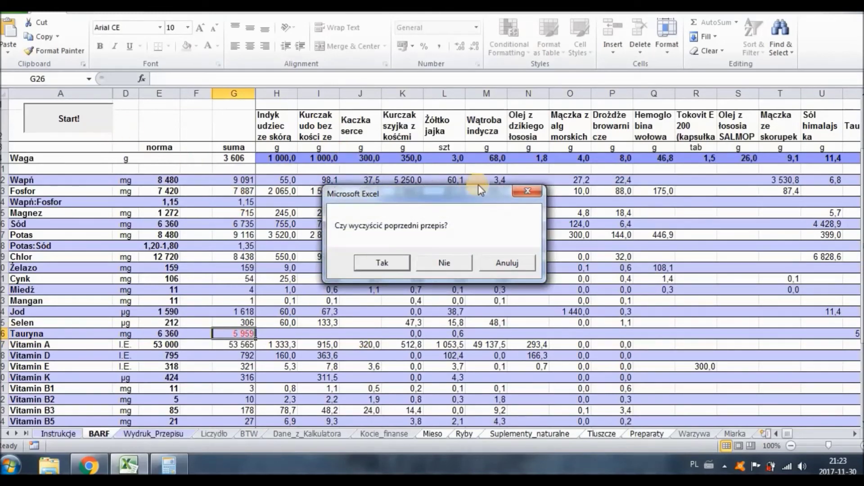
pyautogui.click(457, 264)
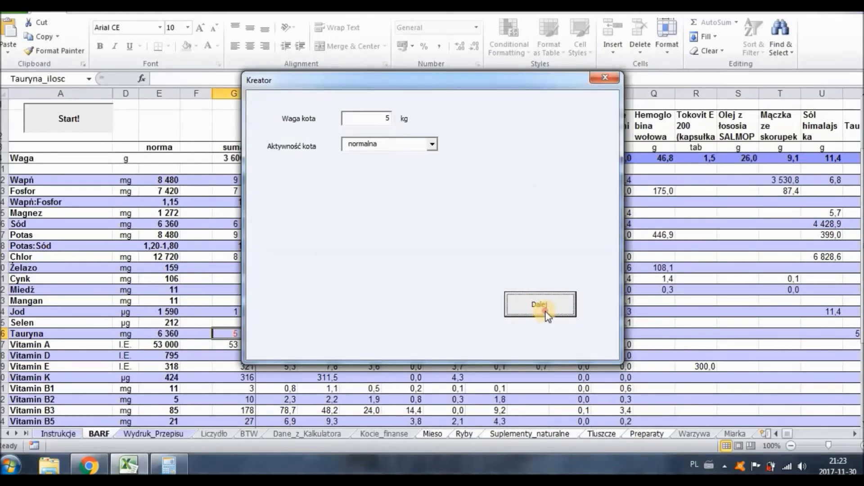
# Advance the Kreator through its pages to Tauryna i woda and move its window clear of the sheet's suma column
pyautogui.click(547, 315)
pyautogui.click(531, 325)
pyautogui.click(527, 324)
pyautogui.click(531, 327)
pyautogui.click(531, 326)
pyautogui.click(530, 326)
pyautogui.click(530, 326)
pyautogui.moveTo(315, 39); pyautogui.dragTo(450, 54)
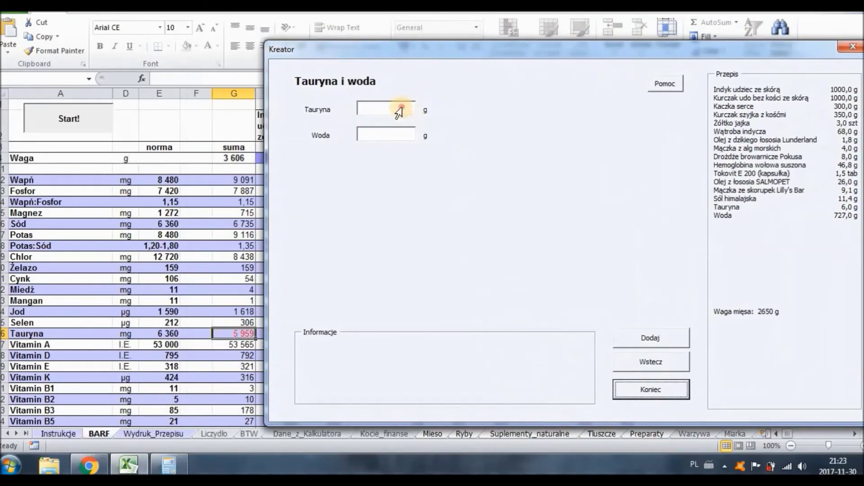
# Add 0,5 g of Tauryna on top of the amount already in the recipe and close the Kreator
pyautogui.click(399, 108)
pyautogui.write('0,5')
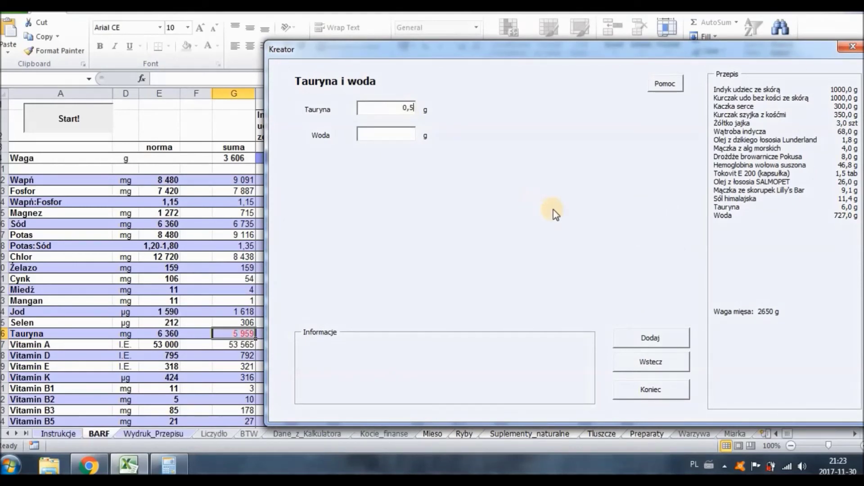
pyautogui.click(647, 338)
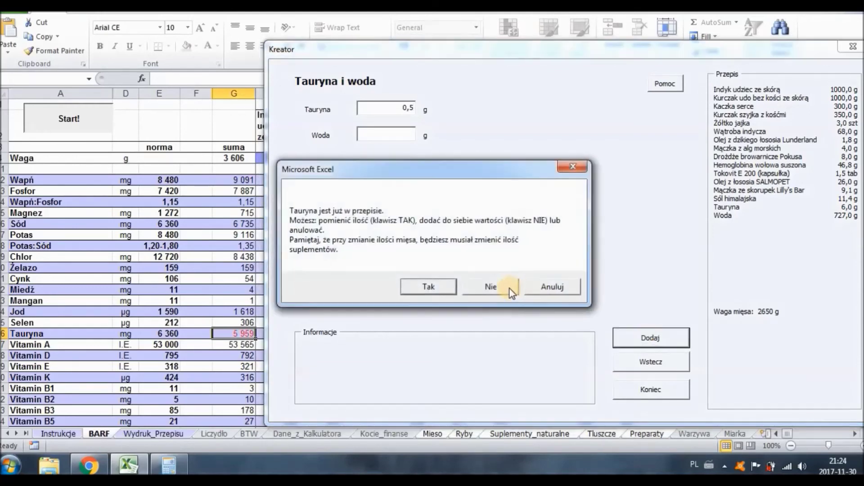
pyautogui.click(495, 287)
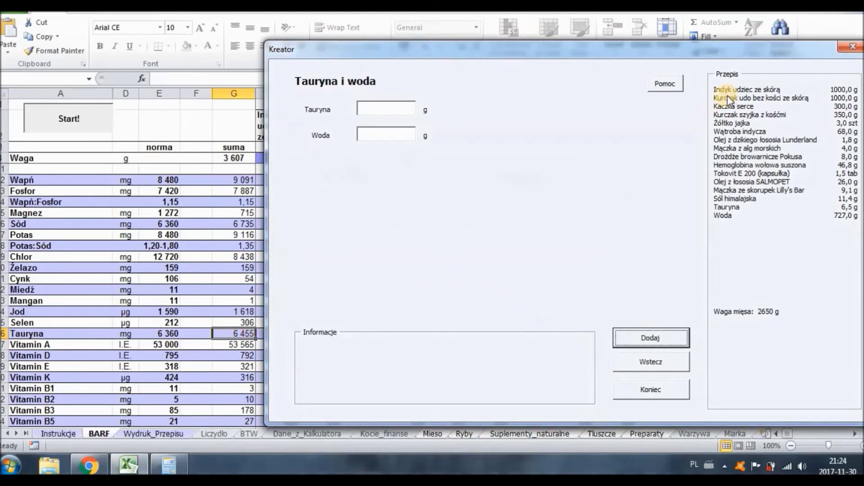
pyautogui.click(850, 49)
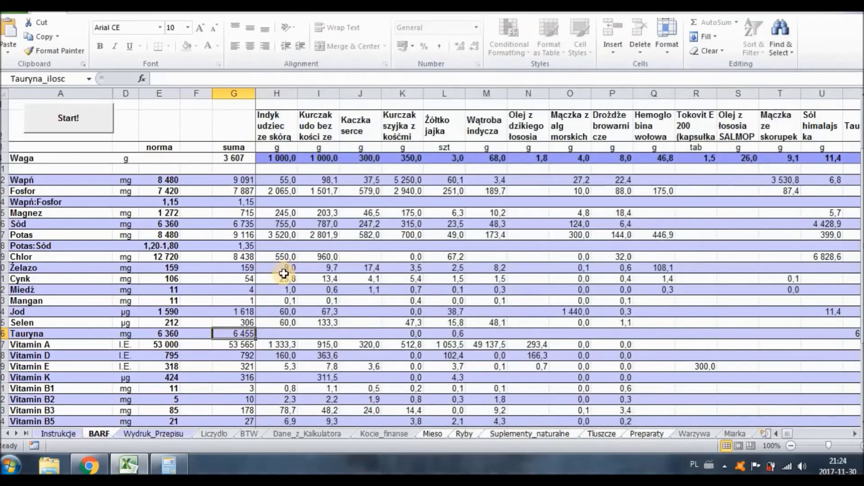
# Review the nutrient totals in the BARF sheet against the norms, focusing on the Cynk and Miedź rows
pyautogui.scroll(-3, 306, 275)
pyautogui.scroll(2, 325, 290)
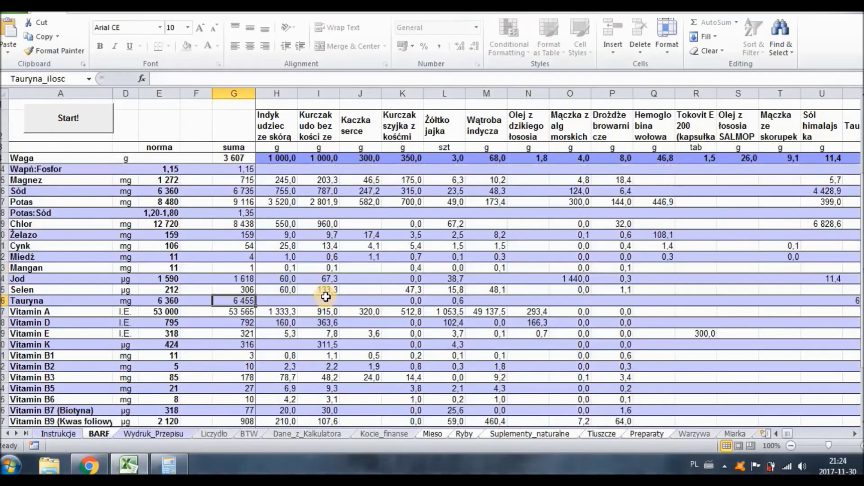
pyautogui.scroll(1, 325, 298)
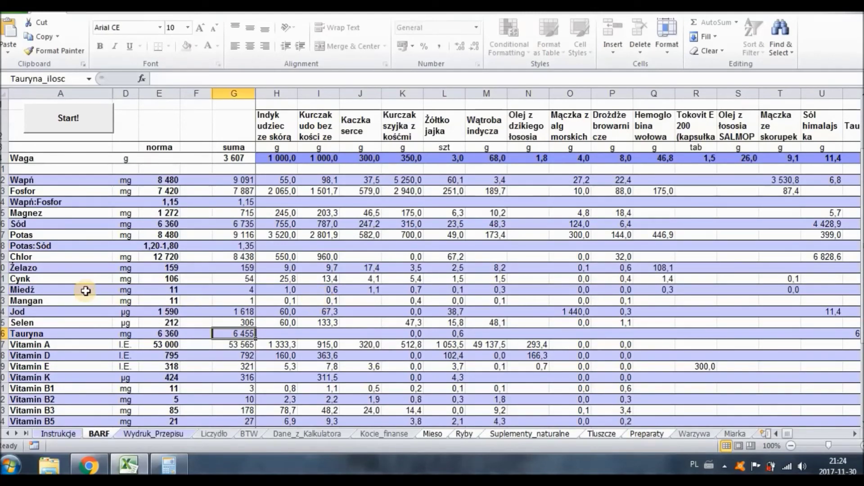
pyautogui.click(3, 278)
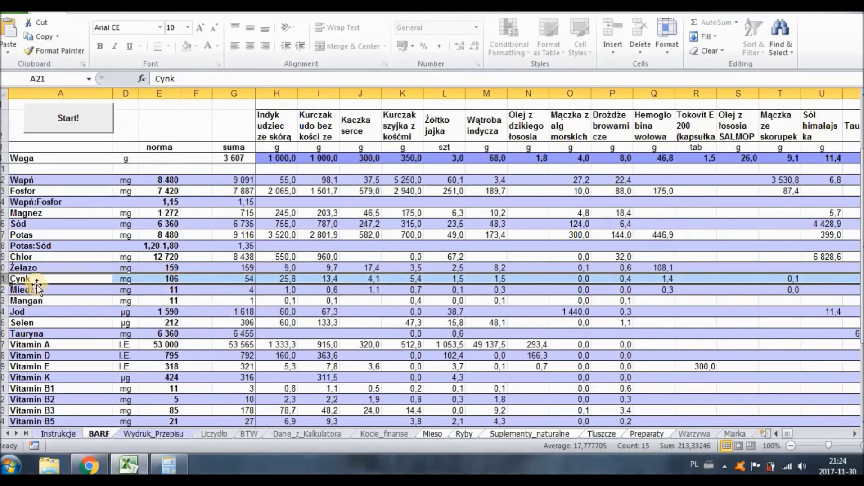
pyautogui.click(4, 289)
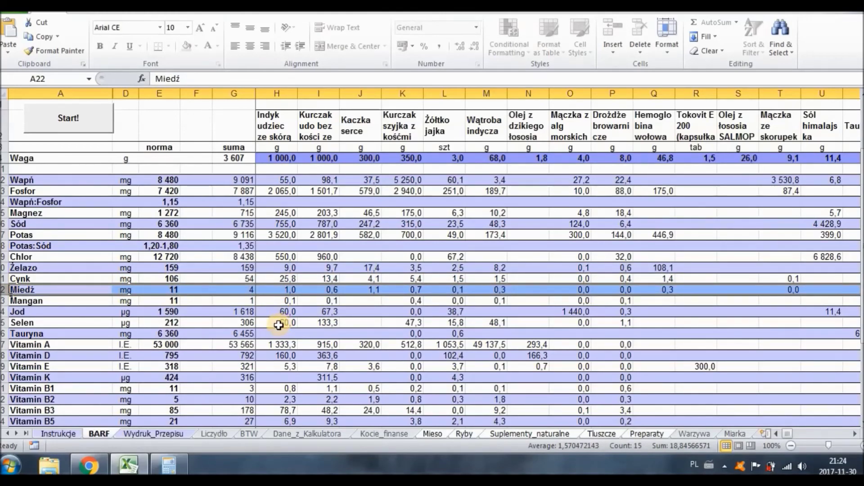
pyautogui.scroll(2, 297, 324)
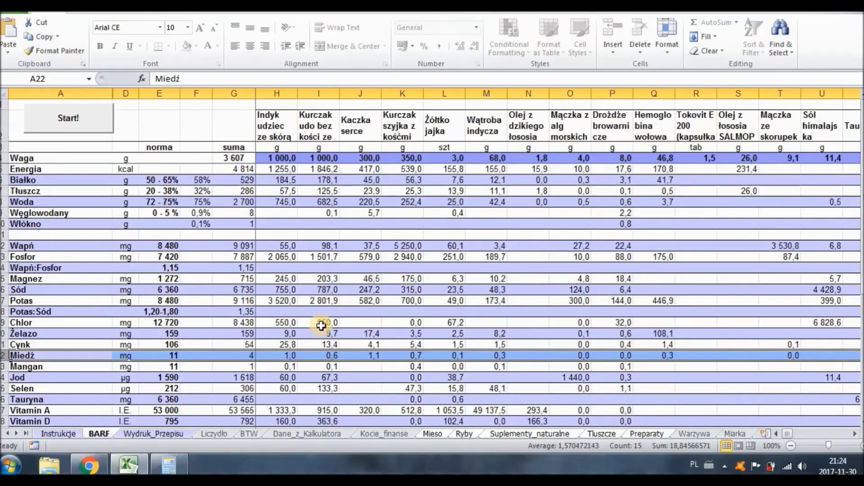
# Check the mixture's duration and recommended daily portion in the Wydruk_Przepisu sheet
pyautogui.click(166, 434)
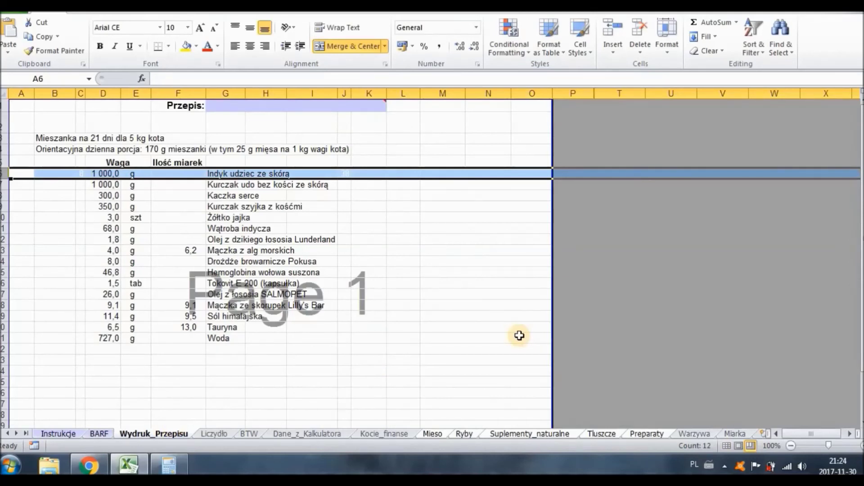
pyautogui.click(100, 138)
pyautogui.moveTo(170, 151); pyautogui.dragTo(128, 151)
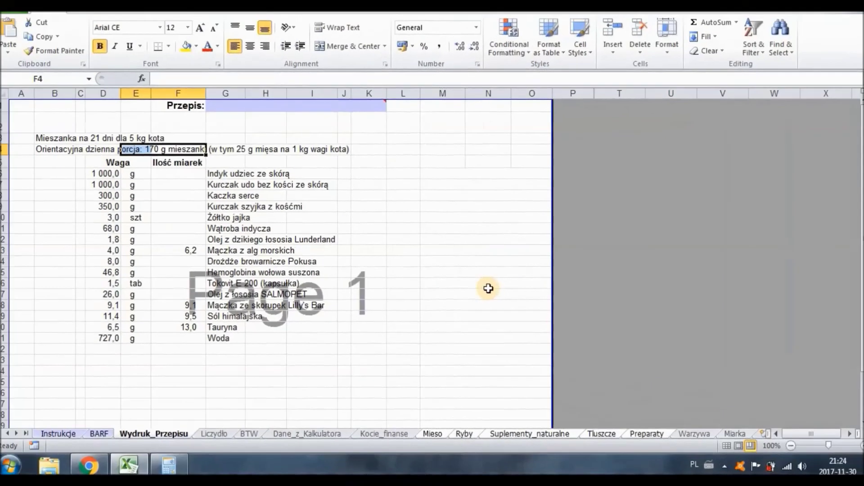
# Open the Suplementy_naturalne sheet at the end of its supplement list
pyautogui.click(524, 434)
pyautogui.scroll(-8, 516, 342)
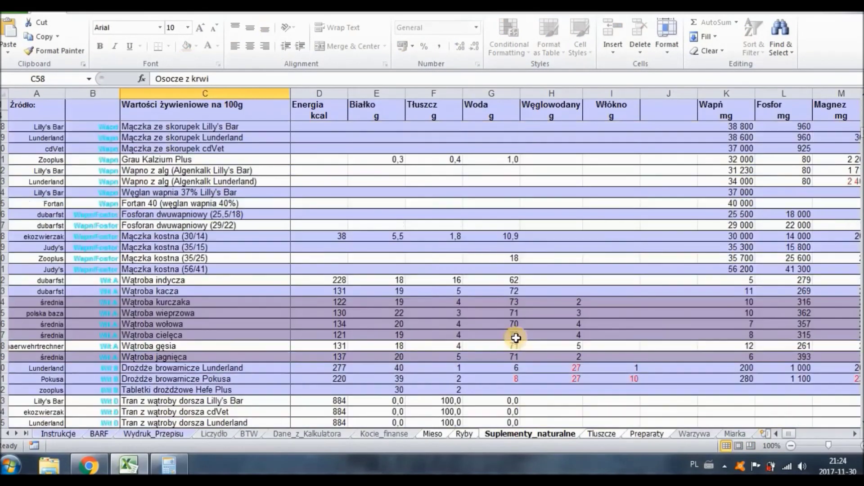
pyautogui.scroll(-4, 513, 348)
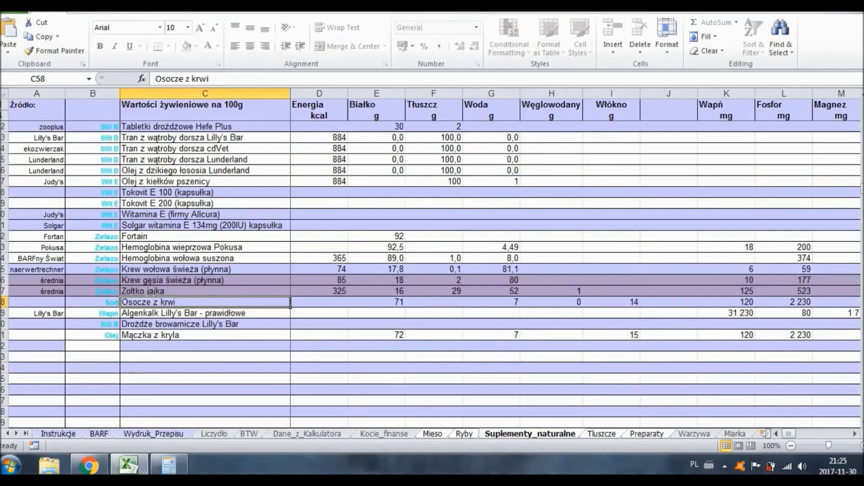
# Switch to Chrome, examine the ingredient details on the Lilly's Bar Lachsöl page, and return to the Excel calculator
pyautogui.click(89, 464)
pyautogui.click(704, 34)
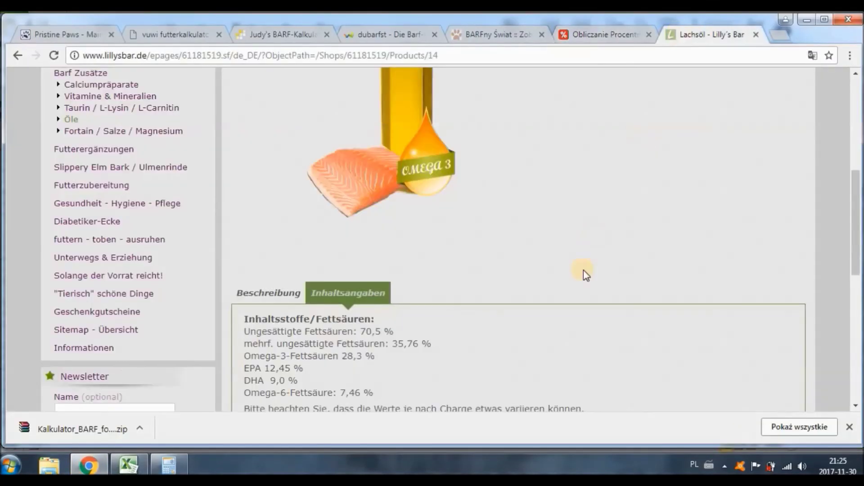
pyautogui.scroll(-3, 581, 279)
pyautogui.scroll(-1, 581, 284)
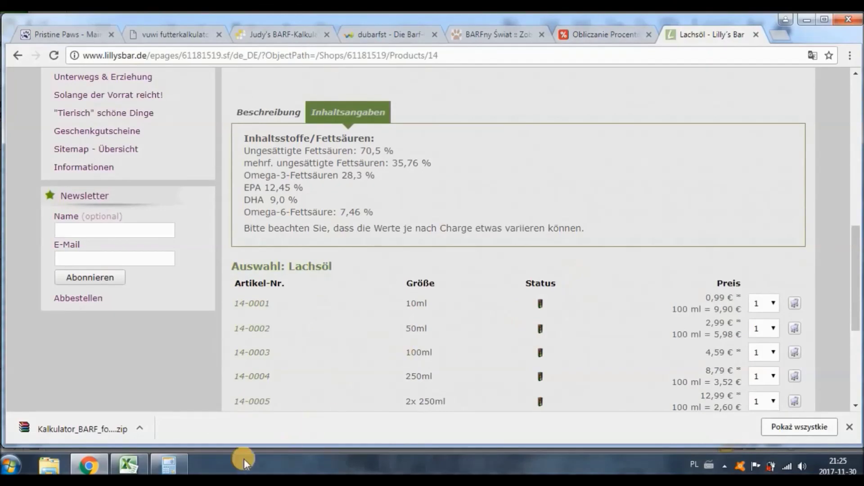
pyautogui.click(141, 468)
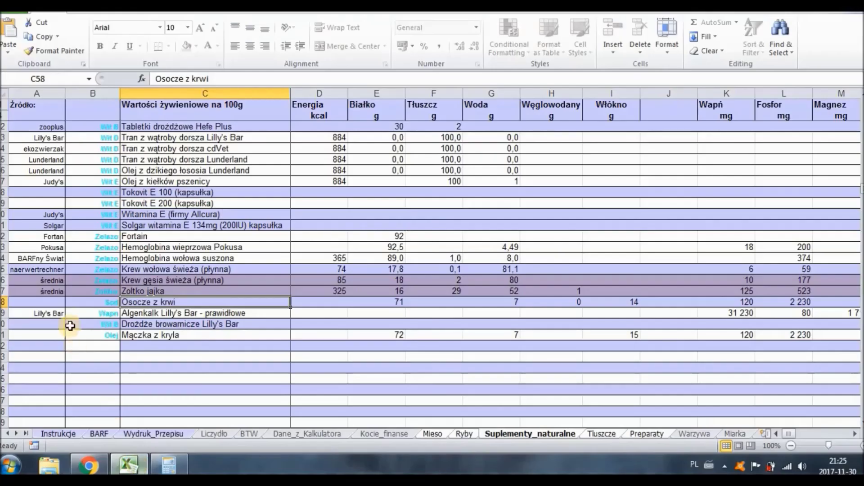
# In the first empty row below Mączka z kryla, enter the source Lilly's Bar and the category Olej
pyautogui.click(54, 344)
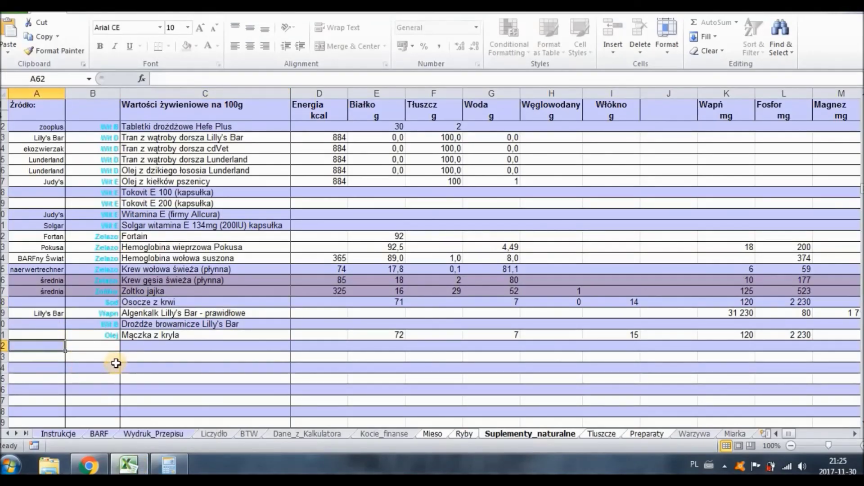
pyautogui.write('L')
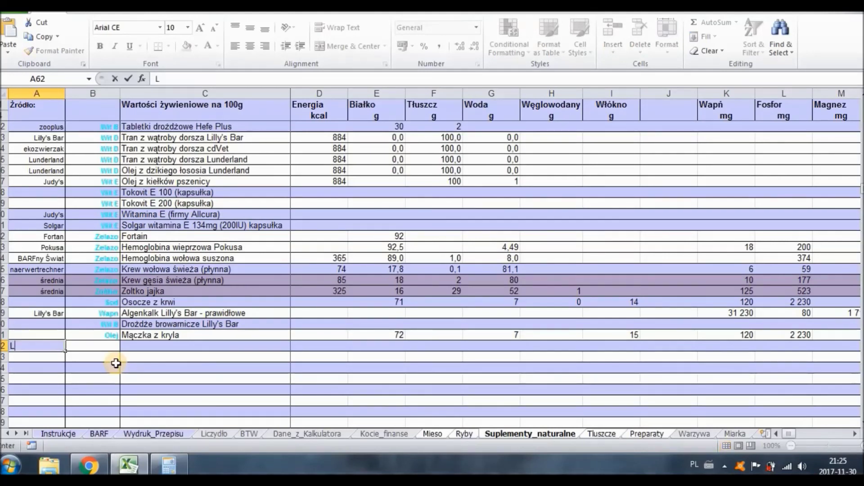
pyautogui.write('i')
pyautogui.press('Return')
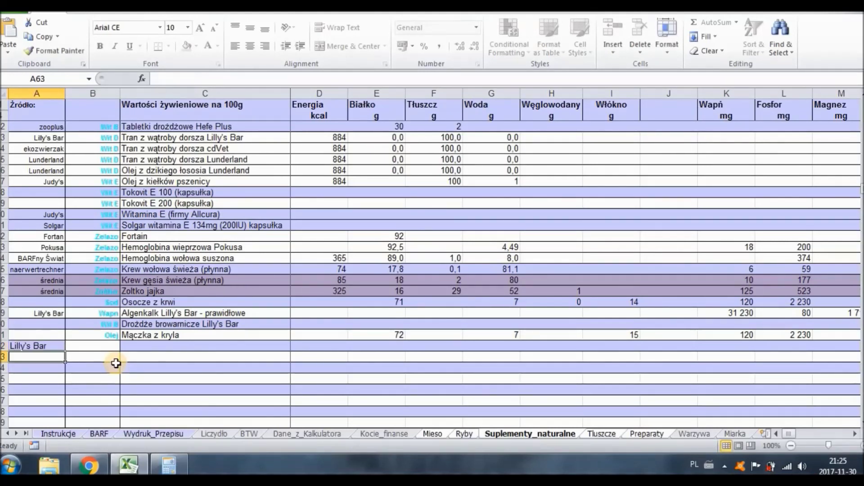
pyautogui.press('Up')
pyautogui.press('Right')
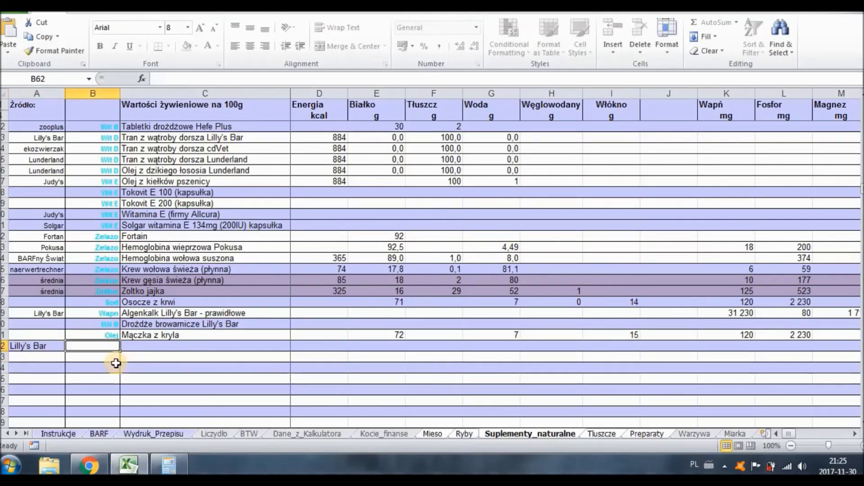
pyautogui.write('Olej')
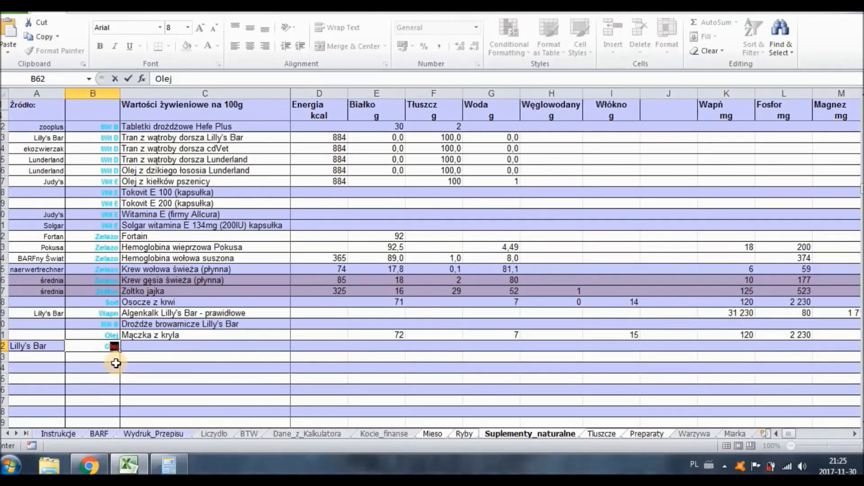
pyautogui.press('Return')
pyautogui.press('Up')
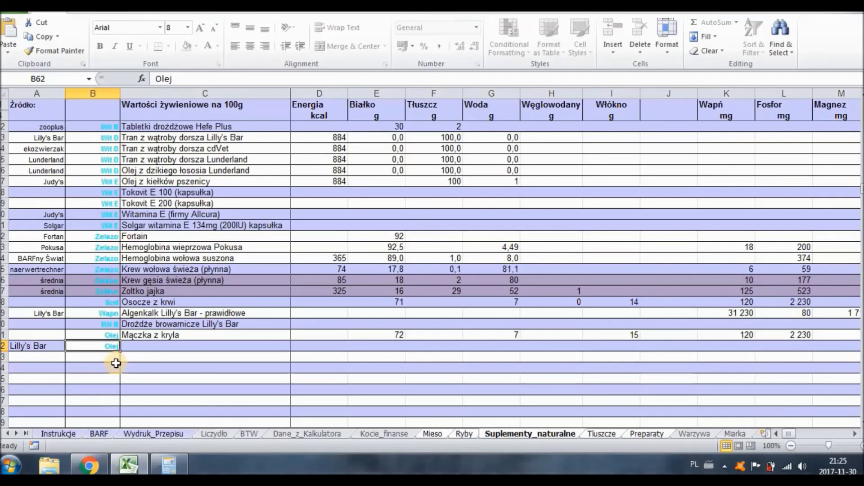
# Name the new supplement Olej z łososia Lilly's Bar and set its Tłuszcz value to 100 g
pyautogui.press('Right')
pyautogui.write('Olej z łososia Li')
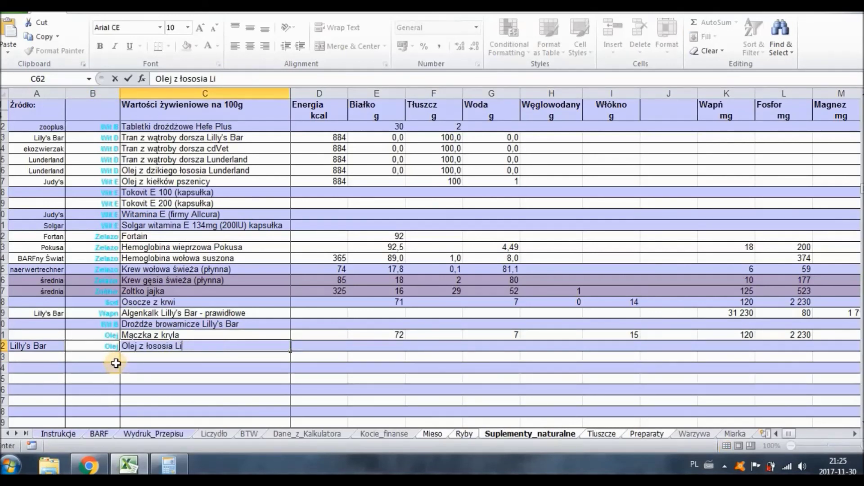
pyautogui.write("lly's Bar")
pyautogui.press('Tab')
pyautogui.press('Tab')
pyautogui.press('Tab')
pyautogui.write('100')
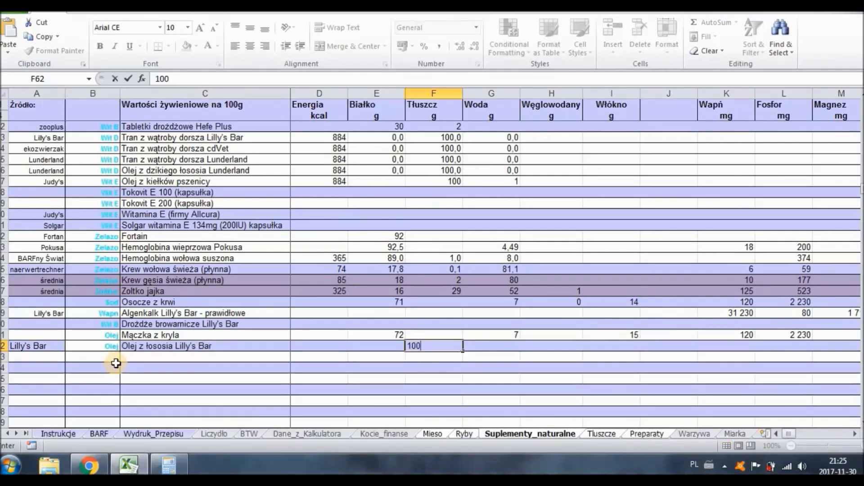
pyautogui.press('Return')
pyautogui.press('Up')
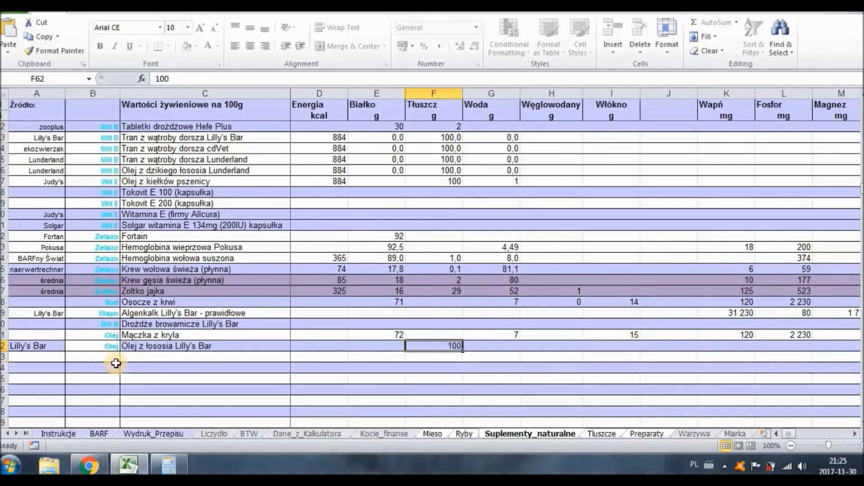
# Set the new salmon oil's Energia value to 900 kcal
pyautogui.press('Left')
pyautogui.press('Left')
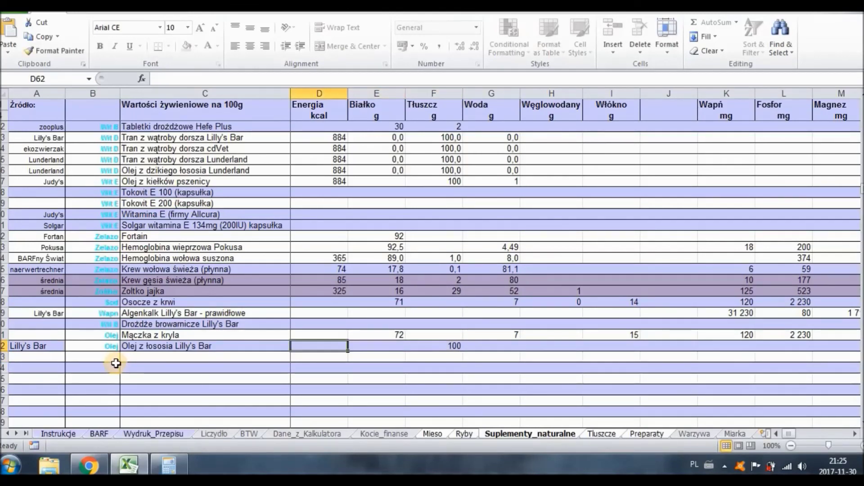
pyautogui.write('900')
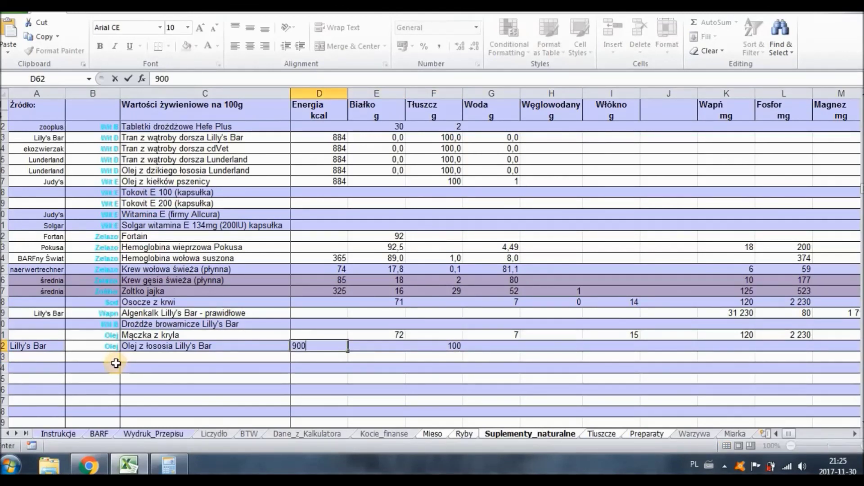
pyautogui.press('Return')
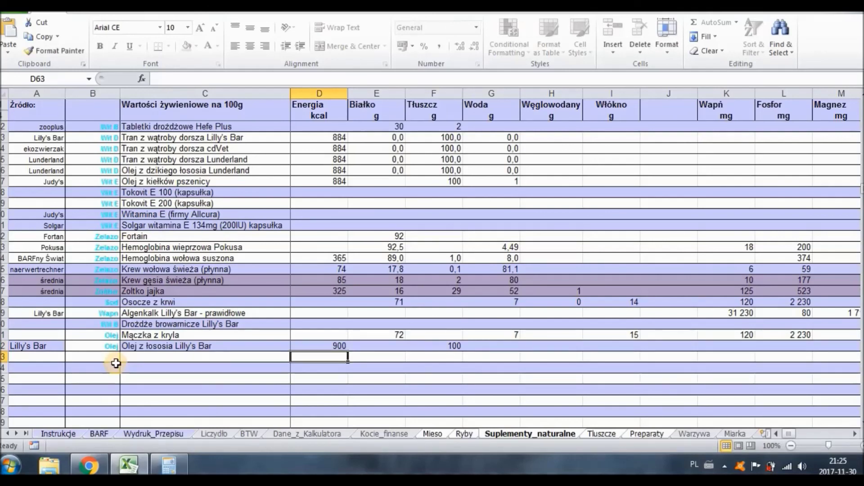
# Return to the BARF sheet and restart the Kreator while keeping the previous recipe
pyautogui.click(99, 434)
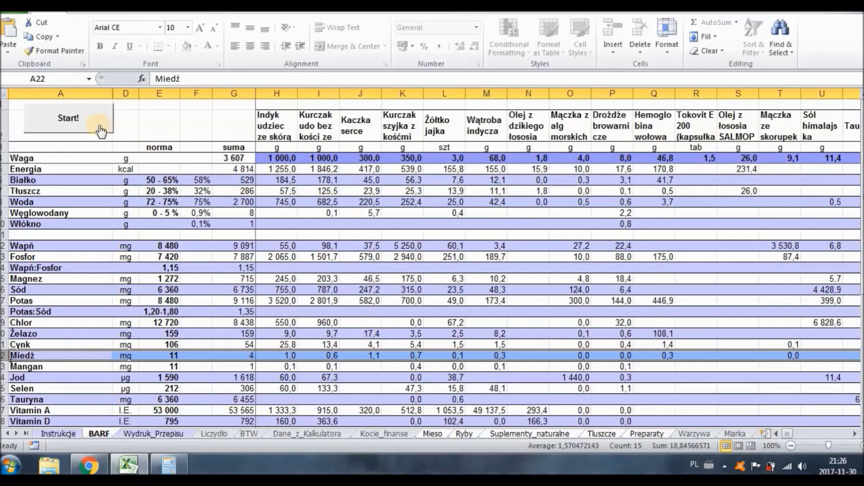
pyautogui.click(100, 130)
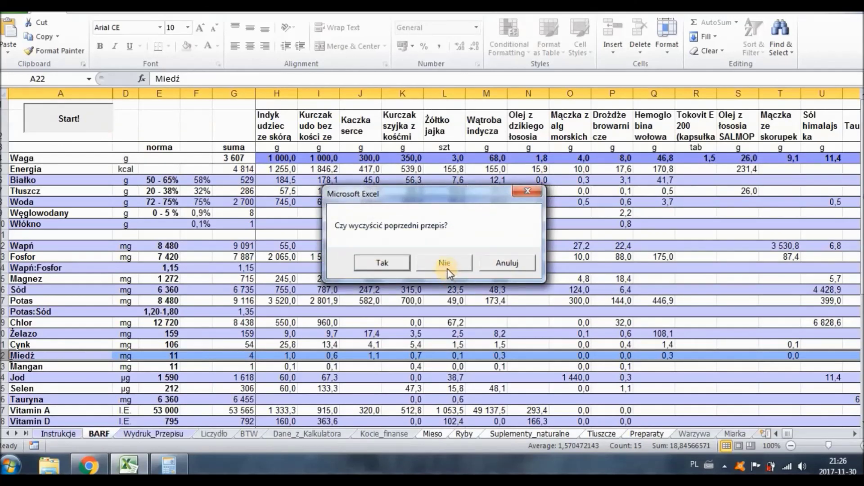
pyautogui.click(447, 266)
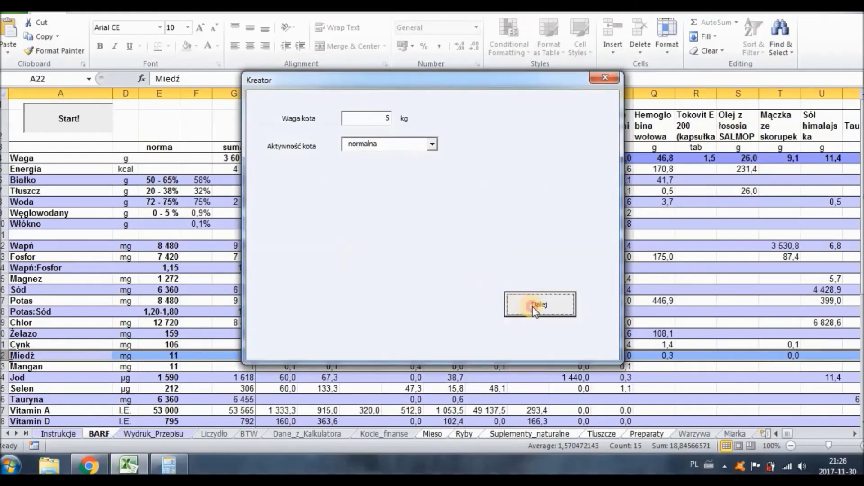
# Advance the Kreator to the Tłuszcz and Oleje rybne page and choose Olej z łososia Lilly's Bar as the fish oil
pyautogui.click(532, 307)
pyautogui.click(538, 325)
pyautogui.click(537, 324)
pyautogui.click(537, 324)
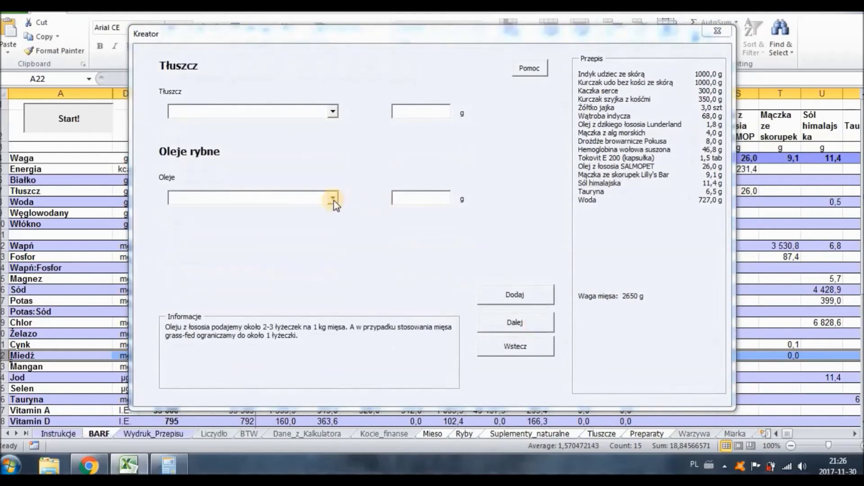
pyautogui.click(332, 199)
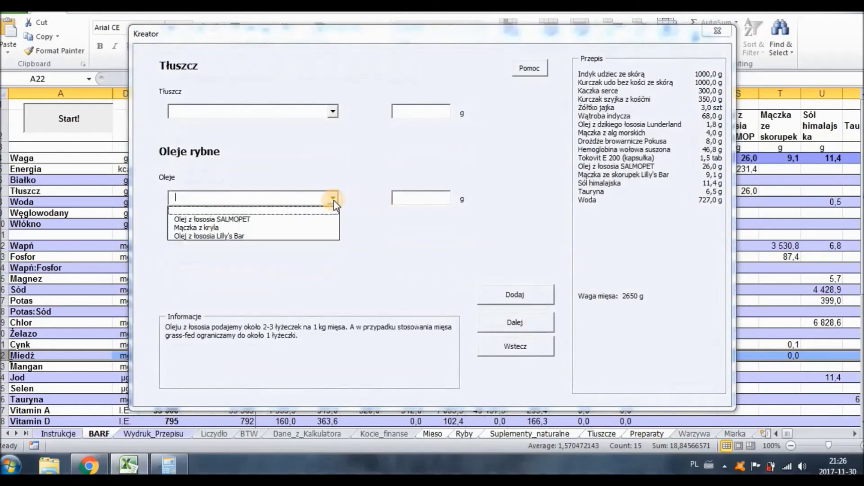
pyautogui.click(325, 236)
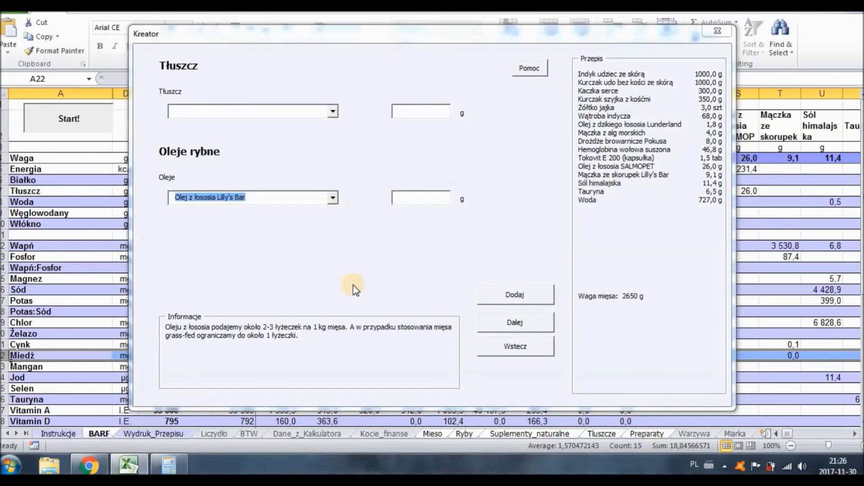